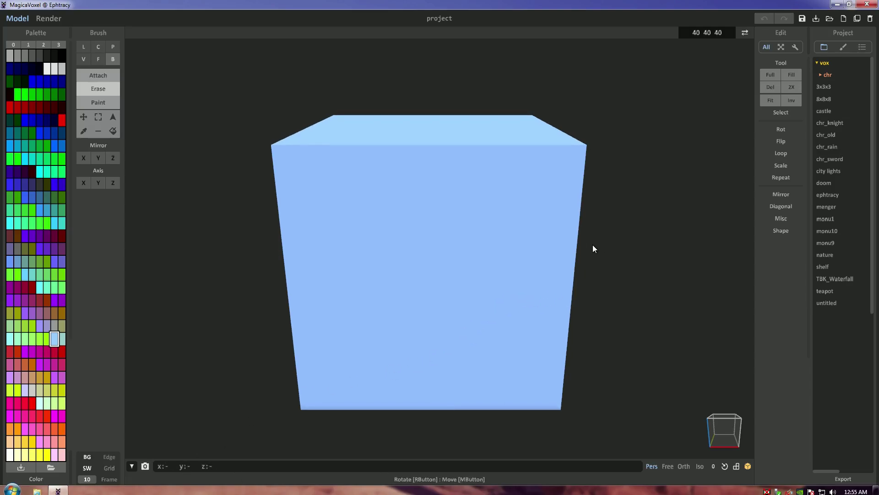
Delete all voxels of the solid cube to empty the 40 x 40 x 40 volume
key(Delete)
scroll(638, 266, up, 5)
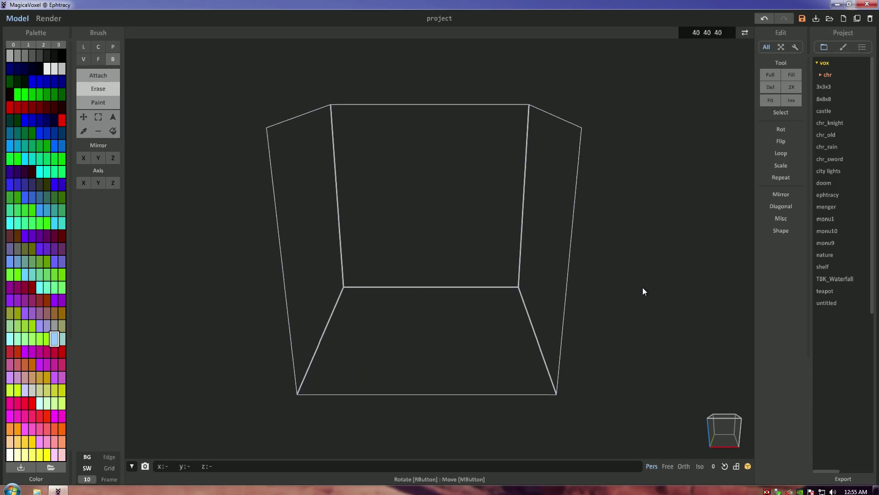
scroll(625, 241, up, 2)
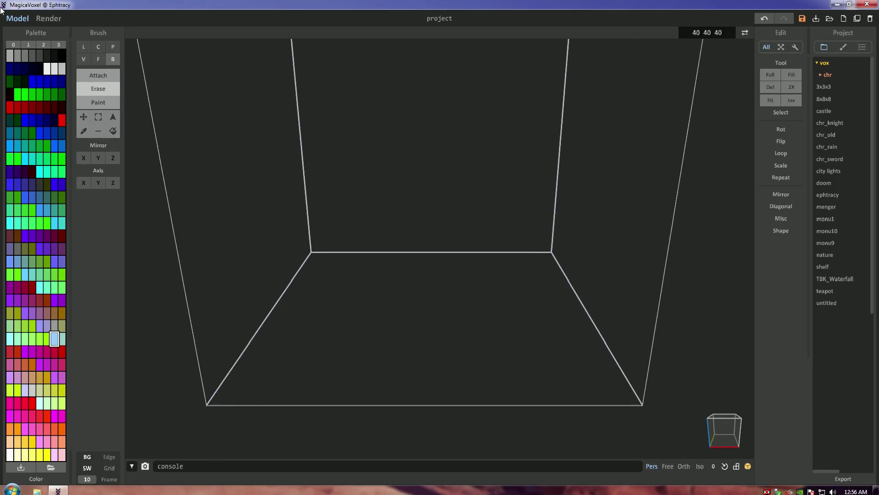
Switch to empty palette 3 and mix a light green (145, 255, 77) in its first colour slot
click(60, 43)
click(11, 56)
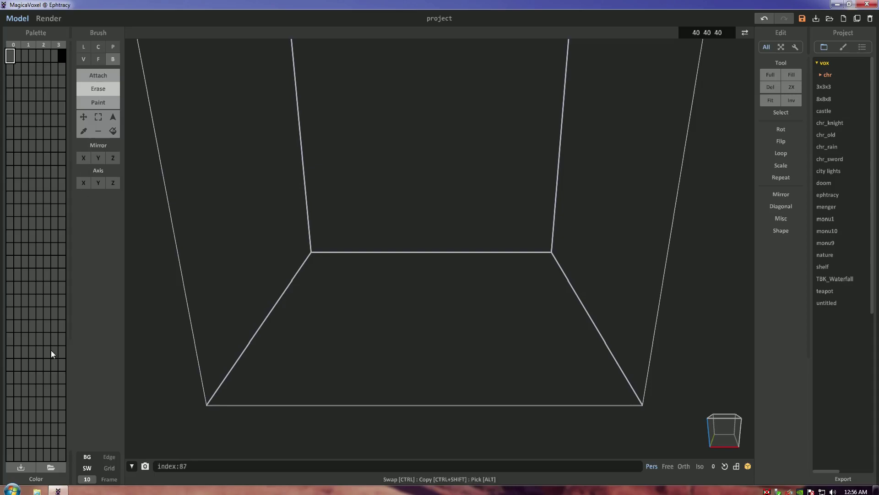
click(39, 477)
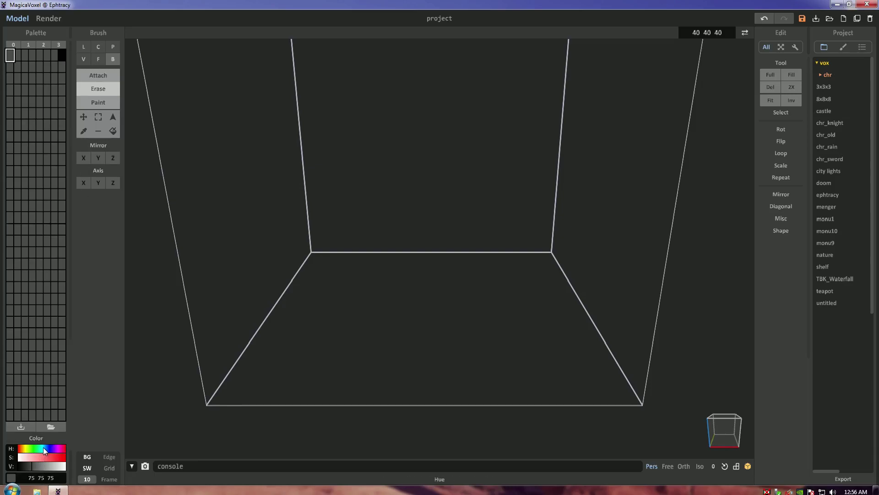
drag(33, 463, 65, 458)
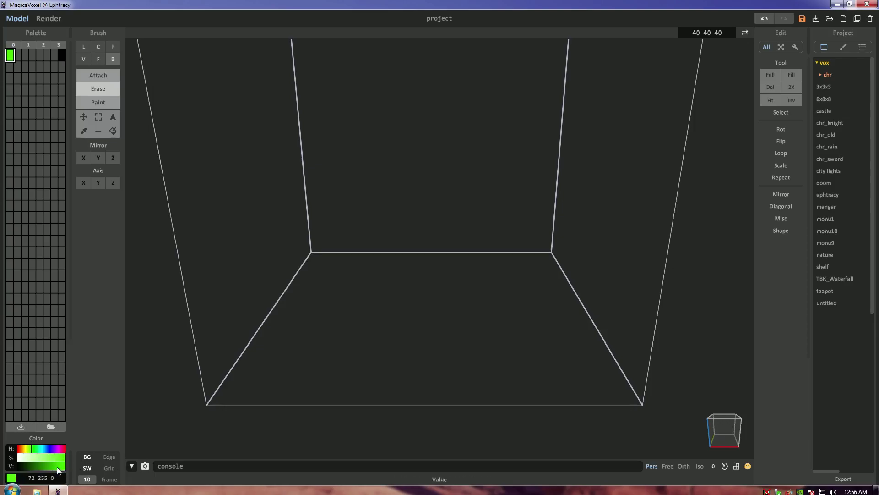
drag(60, 457, 54, 455)
click(31, 448)
Turn on the grid display for the floor and walls of the volume
scroll(493, 322, up, 5)
mouse_move(493, 297)
right_down()
mouse_move(455, 260)
mouse_move(440, 274)
right_up()
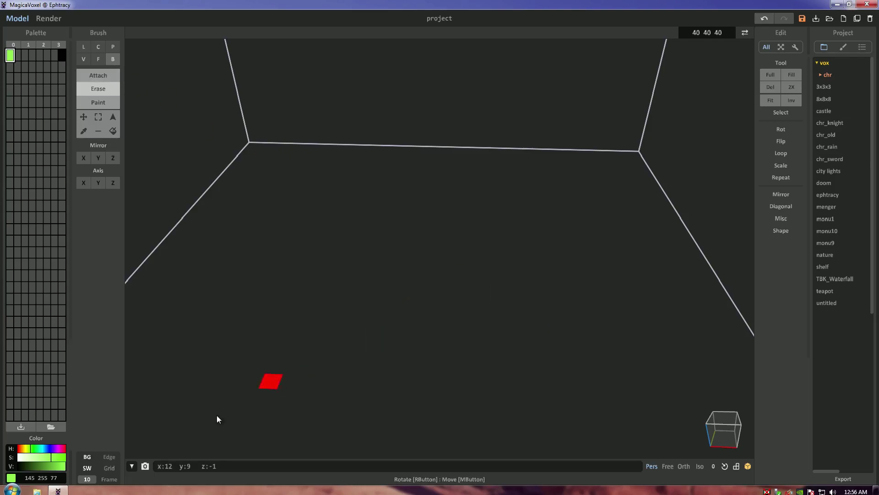
click(109, 467)
right_drag(435, 271, 398, 277)
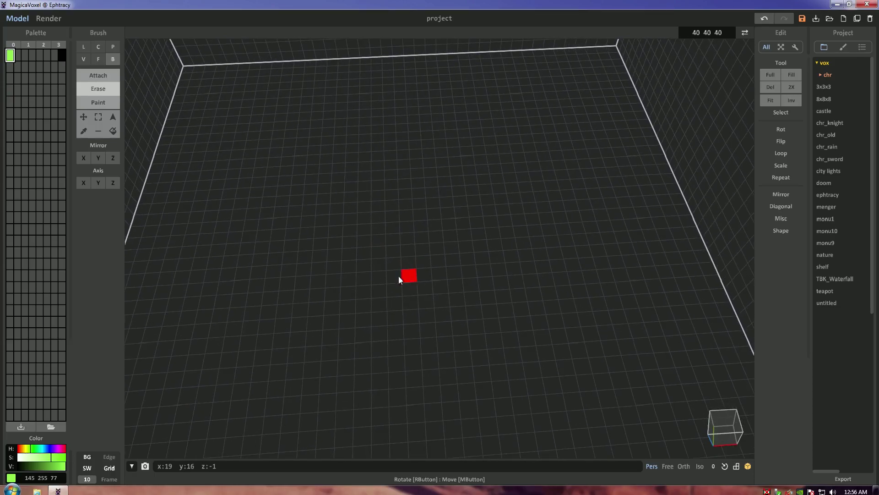
Attach a one-voxel-thick green square slab of about 6 by 6 voxels on the floor near the middle
click(91, 76)
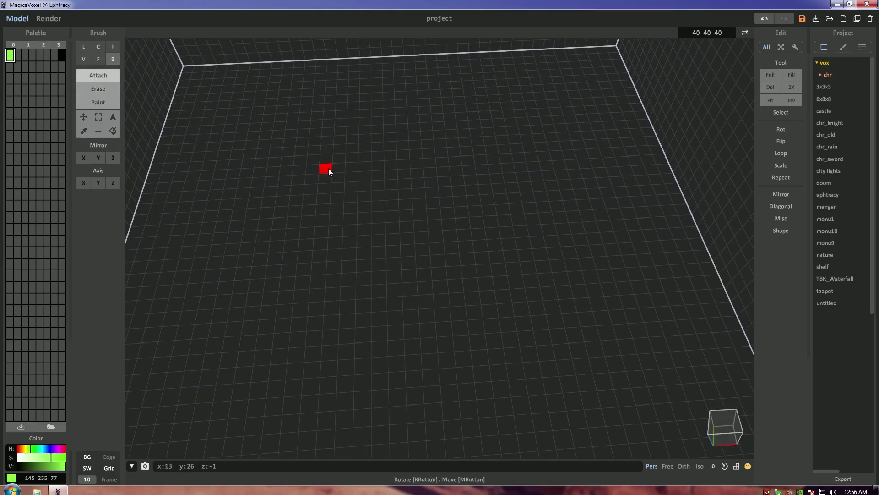
mouse_move(340, 178)
mouse_down()
mouse_move(460, 283)
mouse_move(490, 280)
mouse_move(573, 408)
mouse_move(452, 216)
mouse_move(467, 222)
mouse_move(464, 271)
mouse_up()
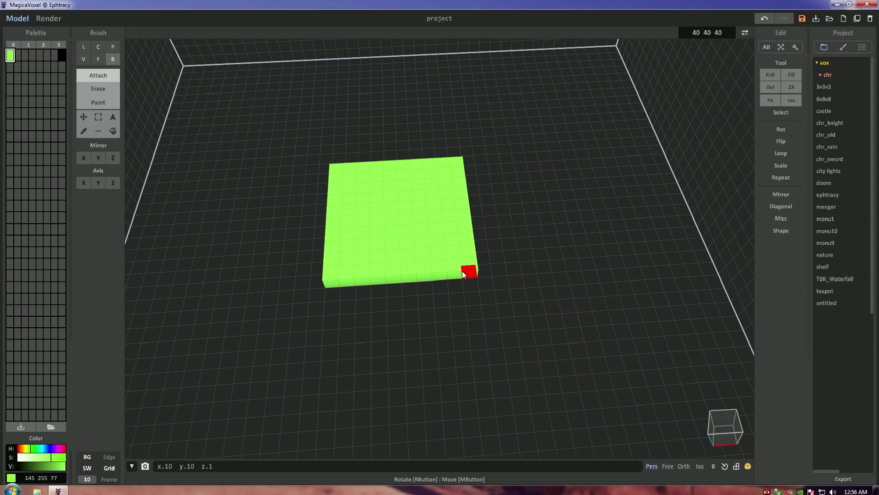
mouse_move(462, 271)
mouse_down()
mouse_move(426, 248)
mouse_move(405, 204)
mouse_move(403, 228)
mouse_move(387, 215)
mouse_move(403, 225)
mouse_up()
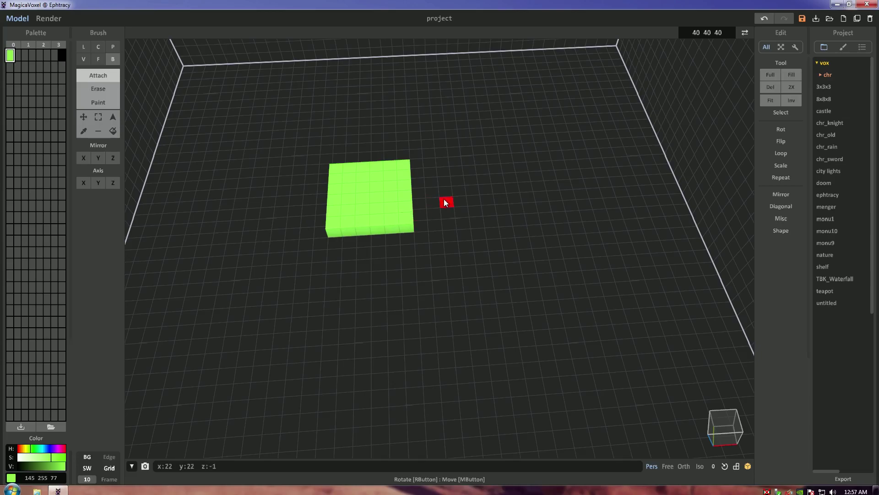
Draw a one-voxel-wide green rim around the edge of the slab with the Line brush in Attach mode
middle_drag(443, 200, 474, 290)
scroll(474, 289, up, 3)
right_drag(463, 252, 476, 293)
scroll(467, 288, down, 2)
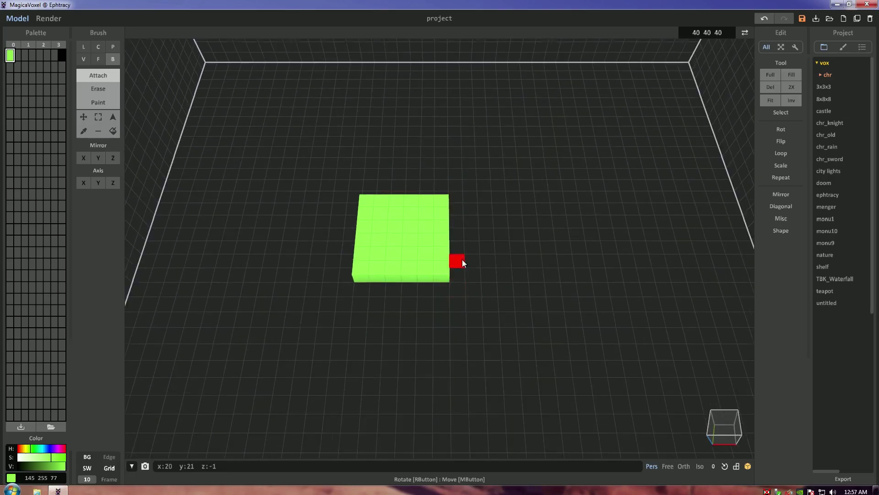
click(84, 49)
mouse_move(355, 198)
mouse_down()
mouse_move(436, 198)
mouse_move(442, 272)
mouse_move(403, 270)
mouse_up()
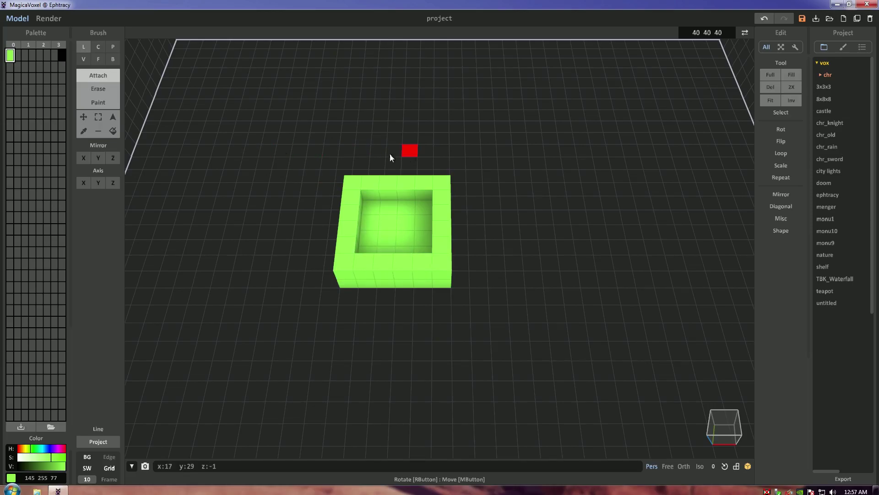
Extrude the top face of the rim upward to make mug walls about 7 voxels high in total
click(94, 58)
drag(443, 215, 438, 169)
mouse_move(437, 169)
right_down()
mouse_move(471, 207)
mouse_move(477, 185)
mouse_move(402, 284)
mouse_move(511, 295)
mouse_move(453, 364)
mouse_move(487, 250)
mouse_move(528, 287)
mouse_move(493, 325)
mouse_move(525, 338)
mouse_move(505, 300)
mouse_move(454, 347)
mouse_move(520, 278)
mouse_move(506, 338)
right_up()
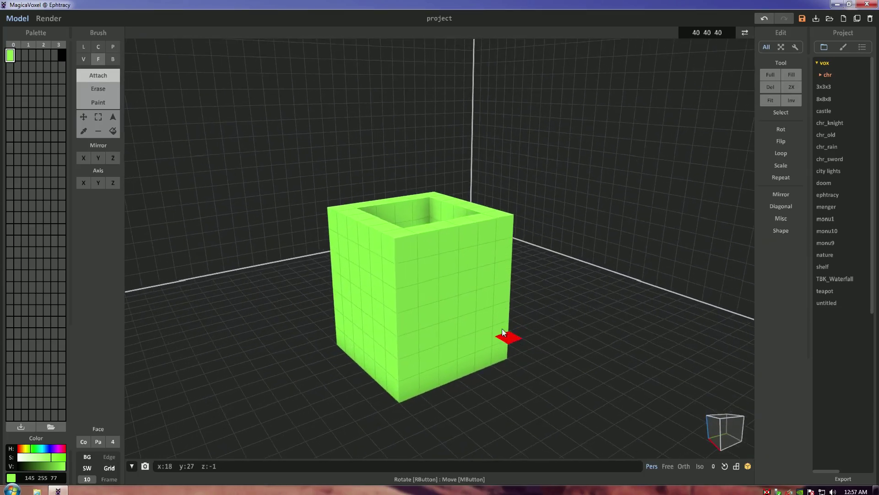
Place two rows of two green voxels on one side of the mug, one near the rim and one near the base
click(83, 59)
mouse_move(348, 256)
right_down()
mouse_move(394, 244)
mouse_move(378, 239)
mouse_move(423, 244)
right_up()
drag(423, 244, 436, 244)
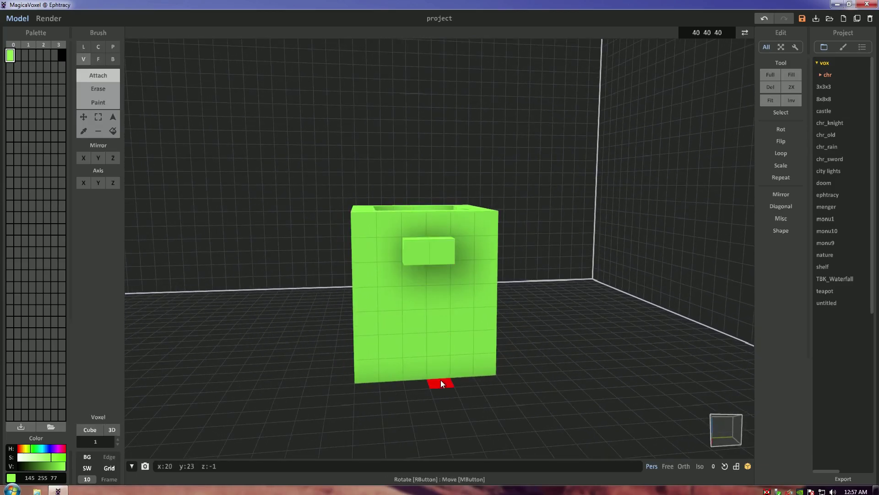
drag(424, 348, 438, 347)
right_drag(428, 380, 547, 373)
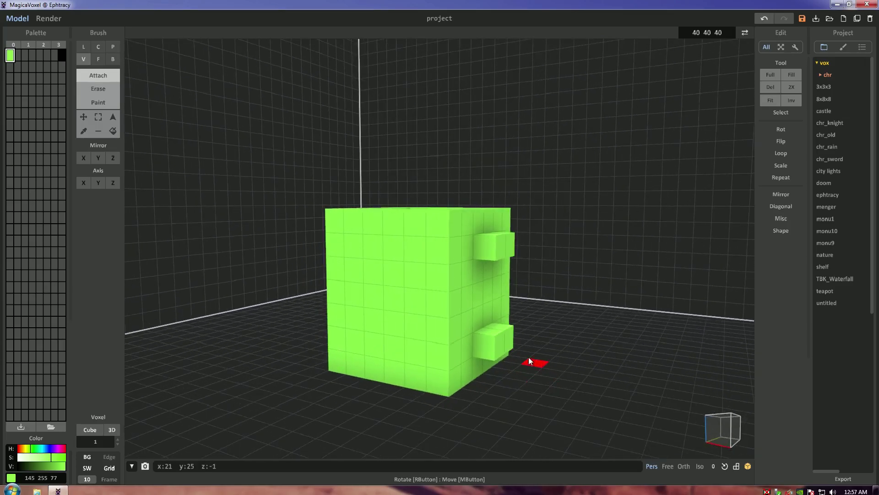
Extrude the outer faces of both handle stubs one voxel farther from the mug
middle_drag(534, 362, 404, 340)
click(100, 61)
click(375, 229)
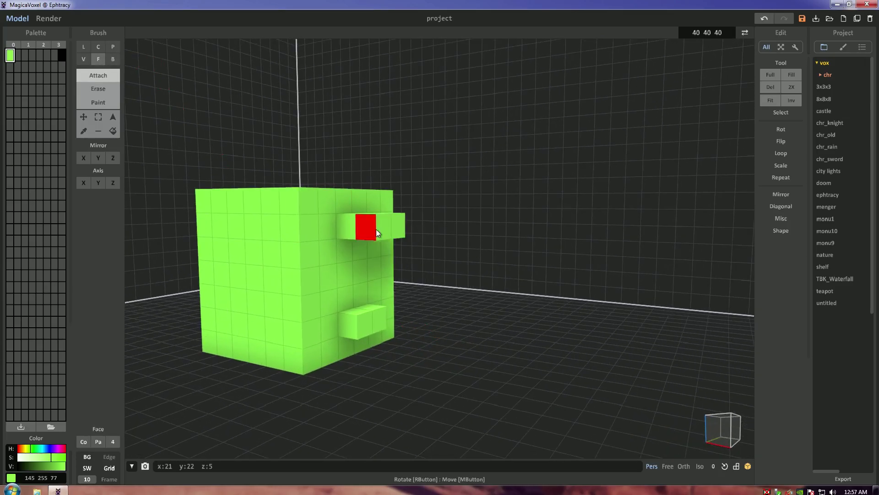
click(373, 322)
mouse_move(372, 322)
right_down()
mouse_move(433, 268)
mouse_move(196, 165)
right_up()
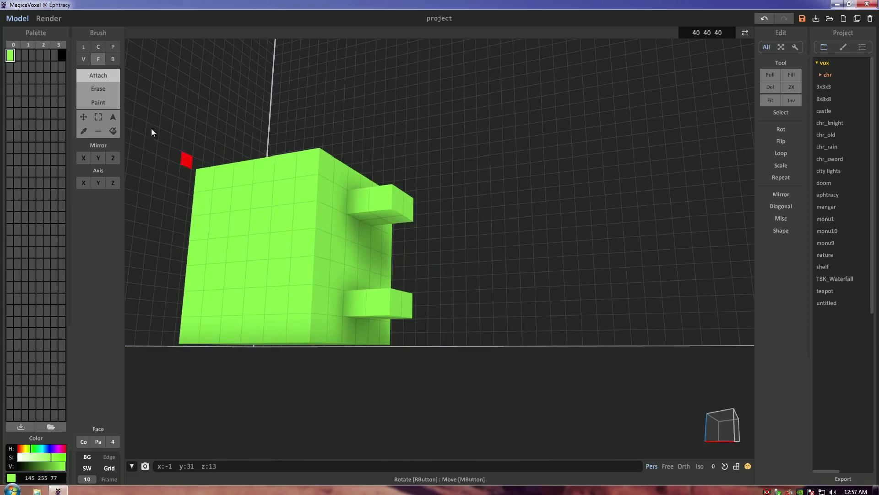
Add voxels under the outer end of the upper handle arm and extrude them down to join the lower arm
click(83, 59)
scroll(361, 266, up, 3)
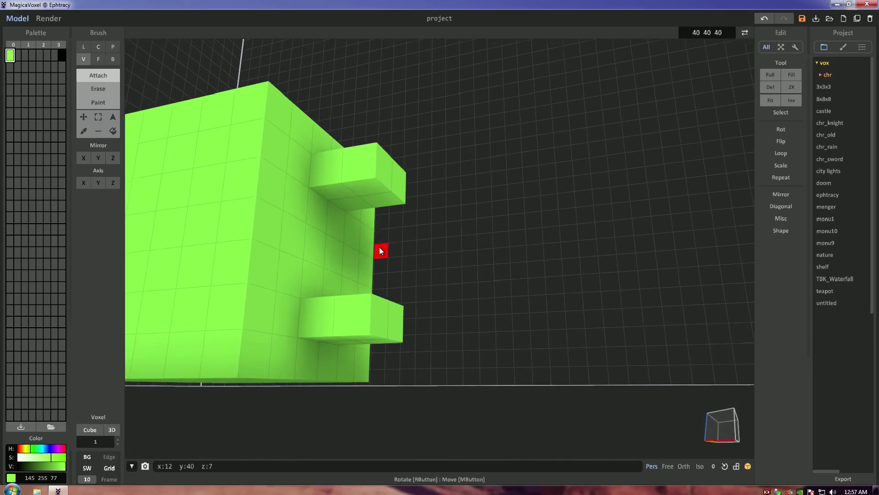
click(383, 197)
click(101, 59)
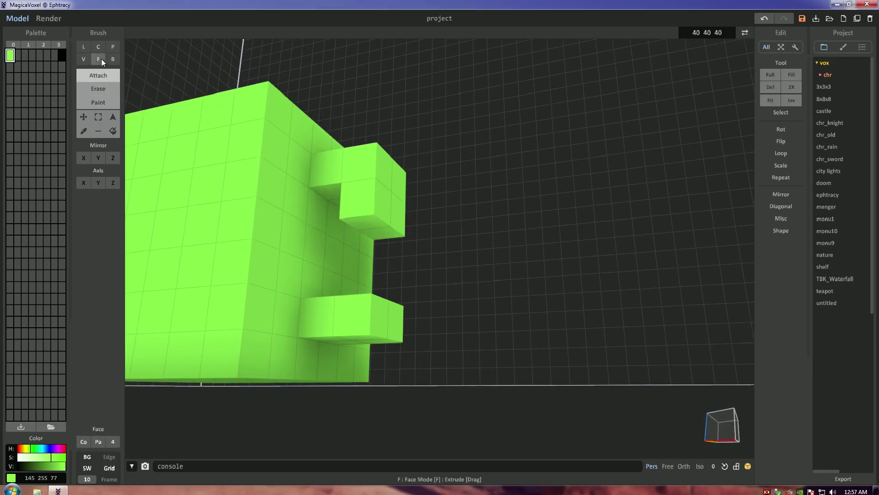
drag(384, 225, 374, 275)
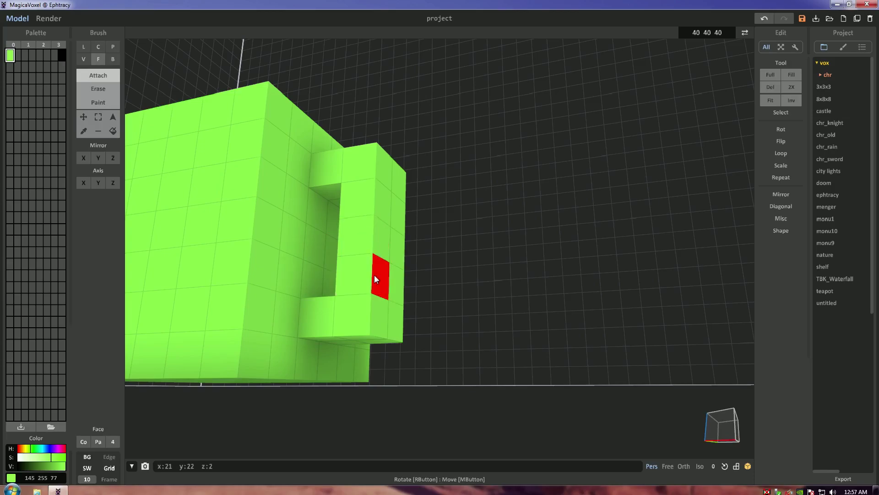
Erase the surplus green voxels on the inner side of the handle to clear its opening
scroll(339, 251, down, 4)
right_drag(340, 251, 427, 298)
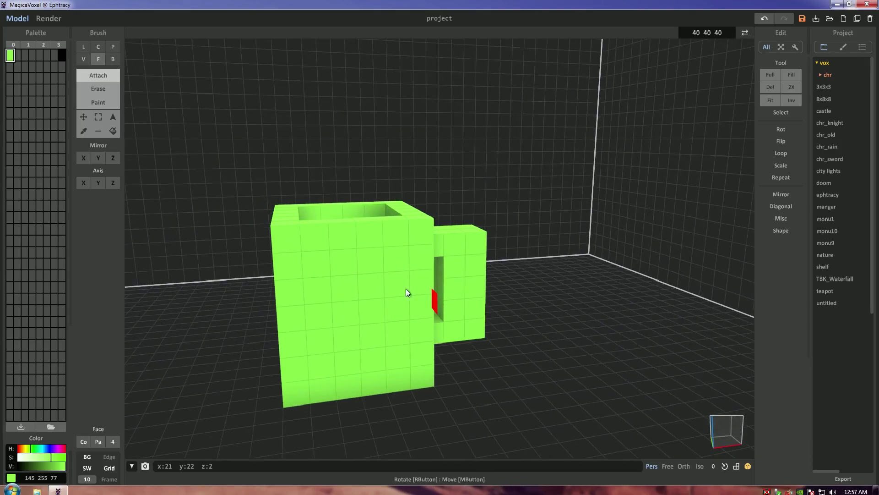
click(108, 90)
click(440, 281)
mouse_move(497, 321)
right_down()
mouse_move(469, 308)
mouse_move(479, 357)
mouse_move(514, 345)
mouse_move(467, 346)
right_up()
scroll(468, 311, down, 3)
scroll(481, 325, up, 3)
right_drag(487, 316, 466, 271)
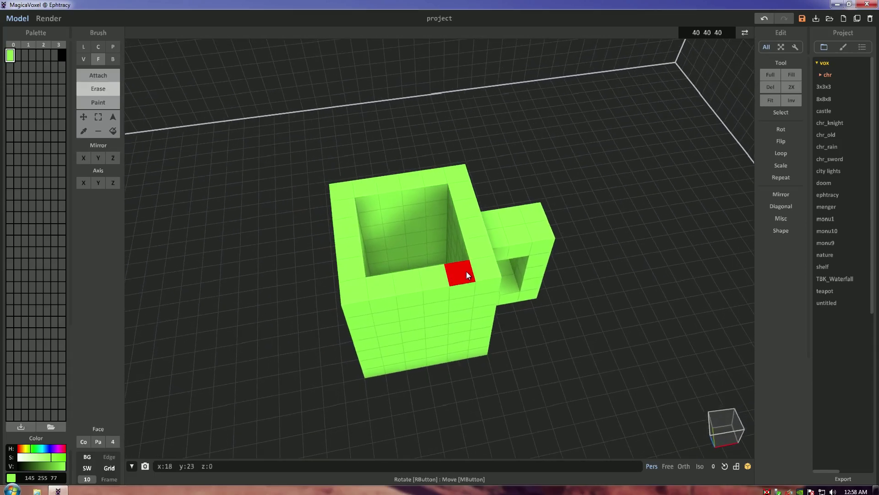
Mix a light brown (141, 110, 52) in the second colour slot of the palette
click(18, 57)
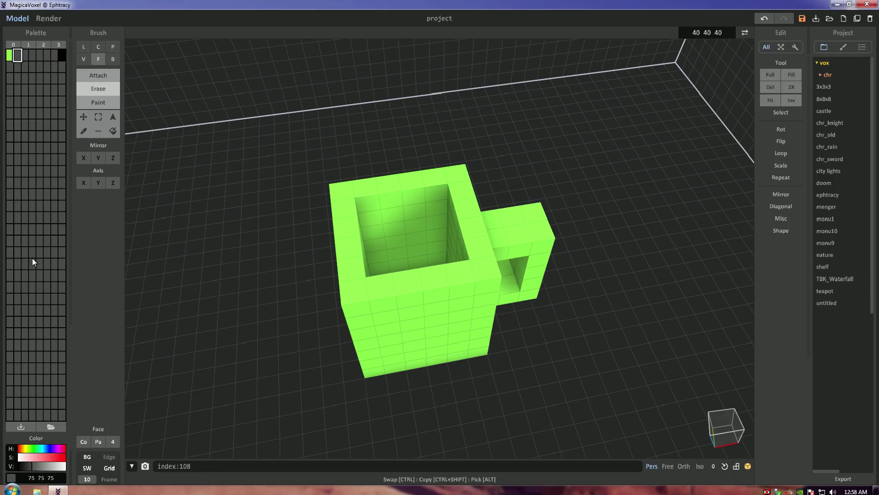
scroll(465, 353, down, 3)
scroll(472, 356, up, 3)
mouse_move(523, 364)
right_down()
mouse_move(497, 332)
mouse_move(516, 339)
mouse_move(526, 367)
right_up()
scroll(521, 361, up, 1)
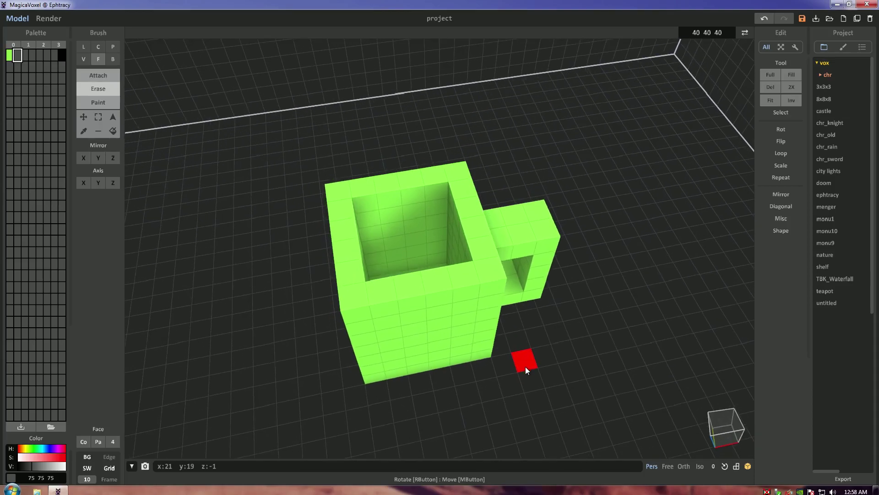
right_drag(536, 335, 542, 352)
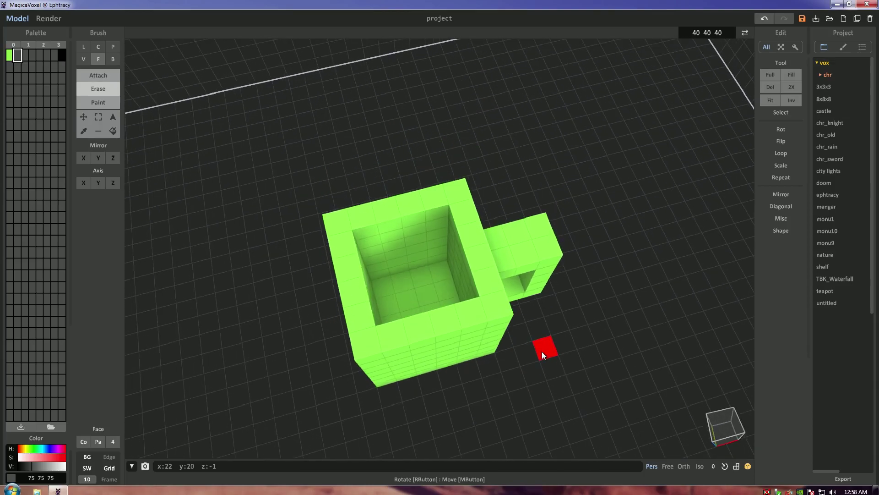
click(21, 448)
drag(20, 448, 42, 466)
click(53, 456)
click(53, 453)
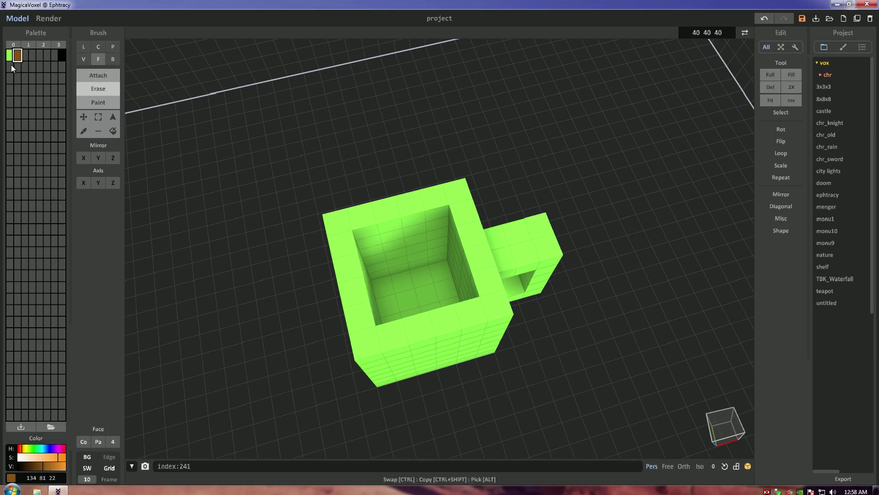
drag(53, 455, 23, 451)
click(44, 464)
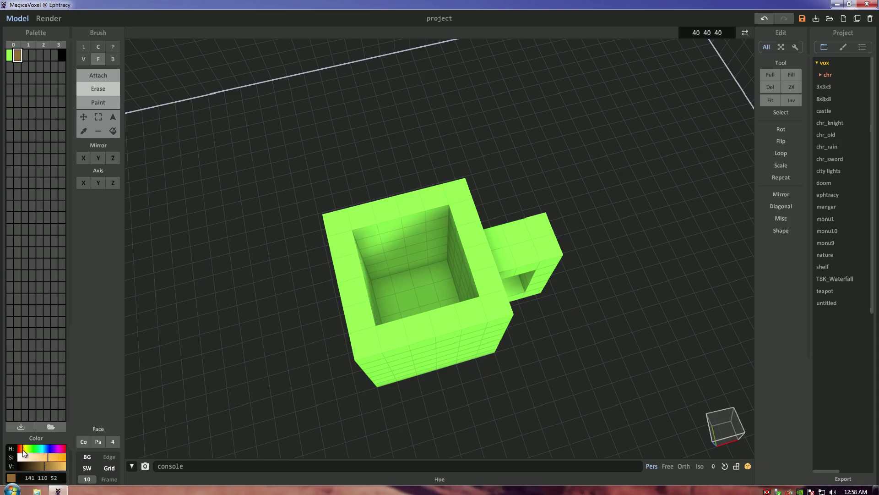
Fill the mug's interior with brown by extruding its inner floor up to about one voxel below the rim
right_drag(420, 270, 450, 274)
click(101, 76)
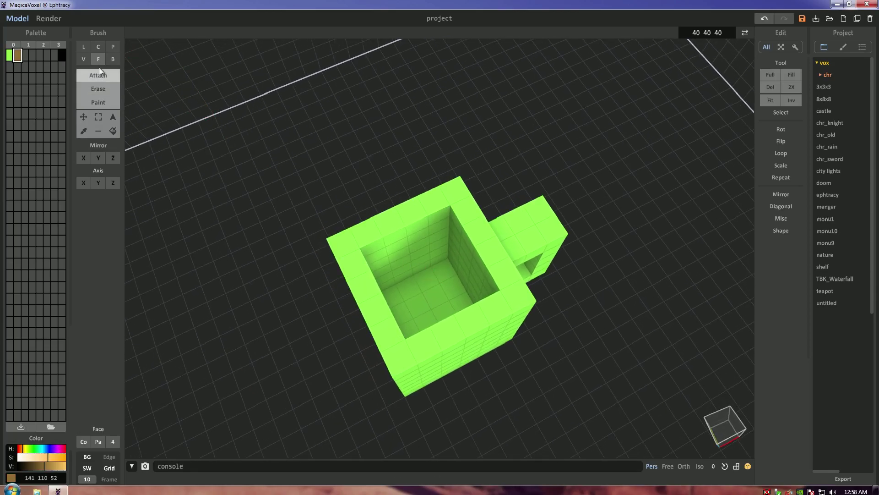
click(99, 59)
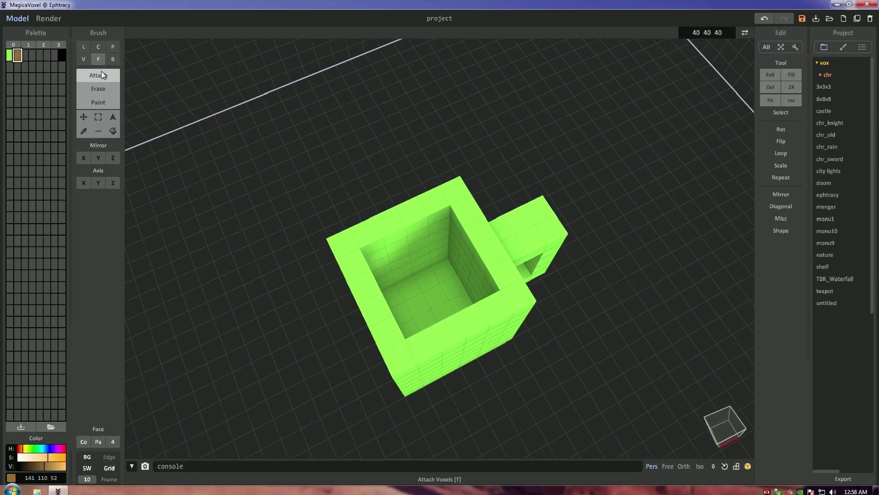
click(416, 293)
right_drag(430, 285, 524, 298)
mouse_move(462, 298)
right_down()
mouse_move(458, 278)
mouse_move(433, 259)
mouse_move(406, 276)
mouse_move(444, 271)
mouse_move(430, 259)
mouse_move(482, 255)
mouse_move(443, 249)
mouse_move(459, 256)
right_up()
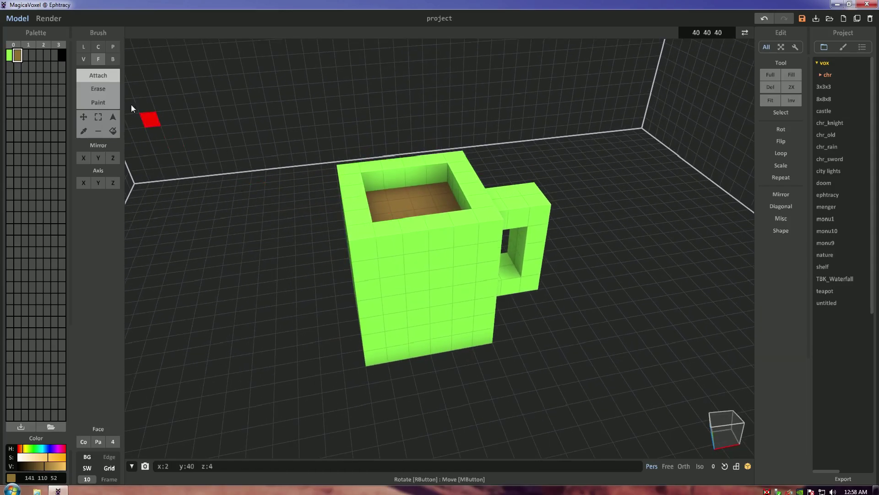
Mix an off-white (223, 235, 234) in the third colour slot of the palette
click(24, 56)
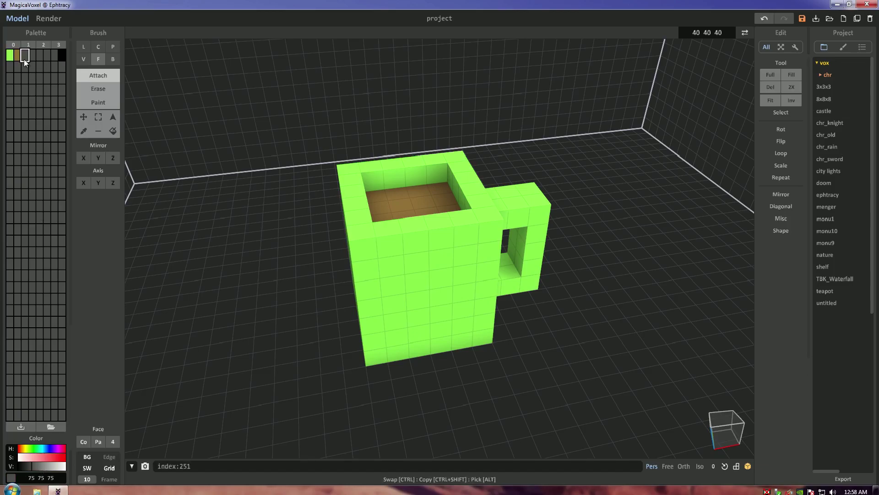
click(62, 466)
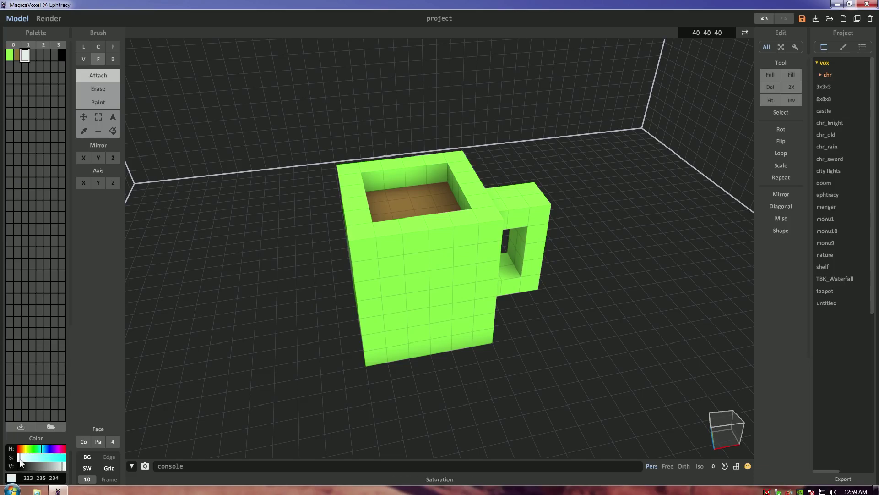
right_drag(424, 237, 417, 266)
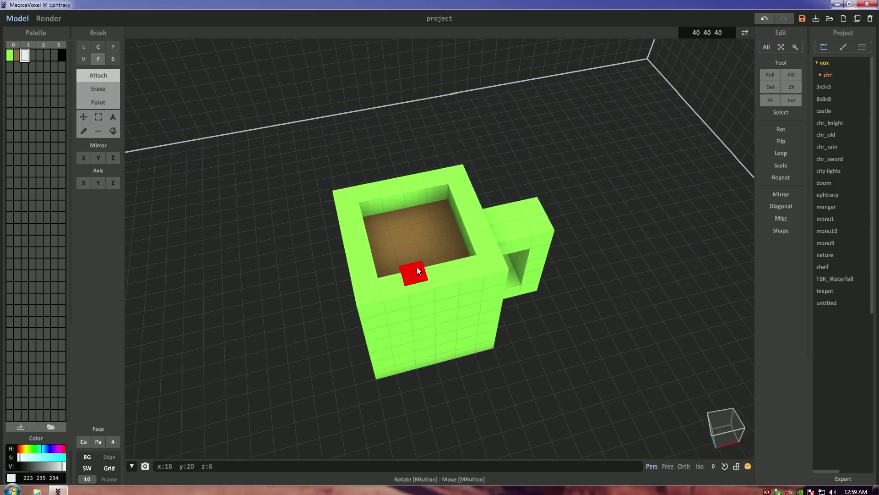
Build a narrow vertical off-white straw standing in the brown liquid and rising above the mug's rim
click(84, 60)
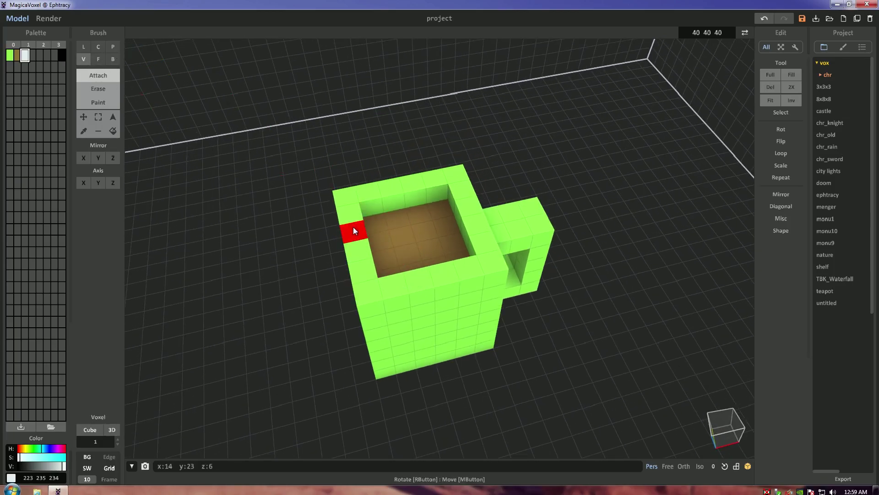
drag(405, 235, 392, 154)
mouse_move(421, 208)
right_down()
mouse_move(435, 199)
mouse_move(367, 220)
right_up()
click(416, 269)
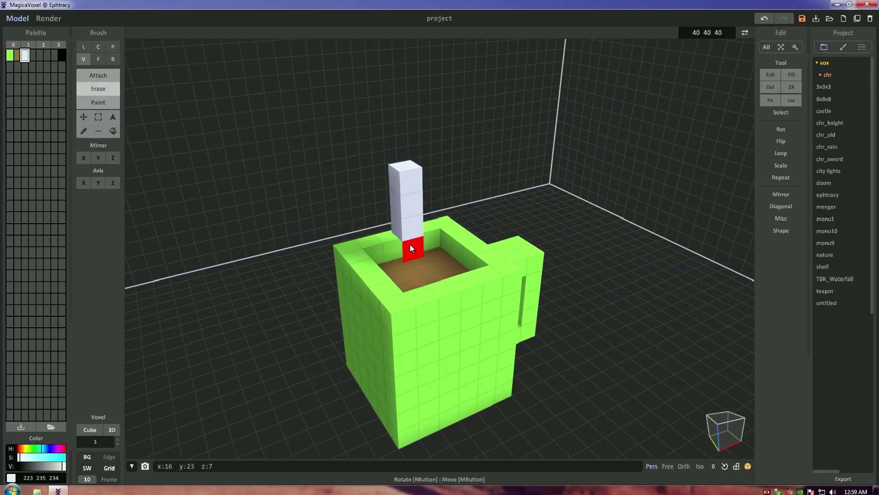
Erase off-white voxels from the lower part of the straw, leaving a short floating piece above the mug
click(410, 244)
click(412, 205)
key(ctrl+z)
click(415, 227)
mouse_move(553, 272)
right_down()
mouse_move(467, 248)
mouse_move(533, 275)
right_up()
right_drag(392, 185, 143, 72)
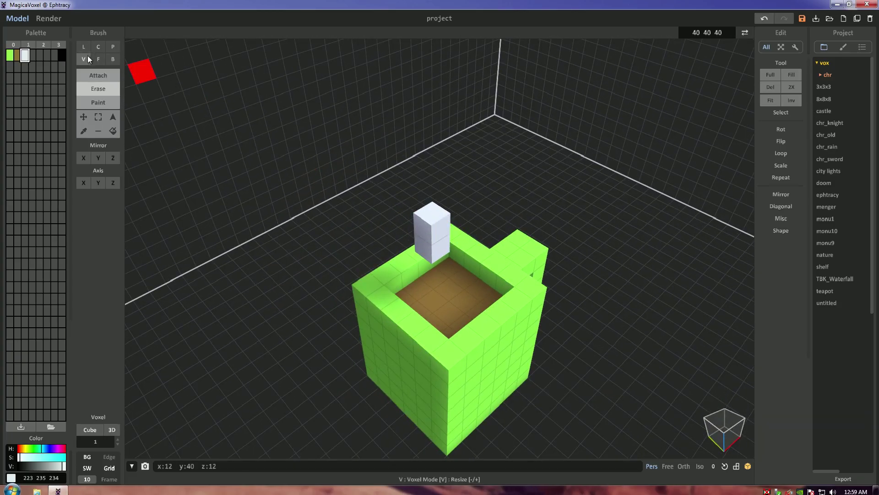
Attach off-white voxels beside and on top of the floating piece to widen it above the mug's opening
right_drag(352, 195, 557, 227)
click(551, 222)
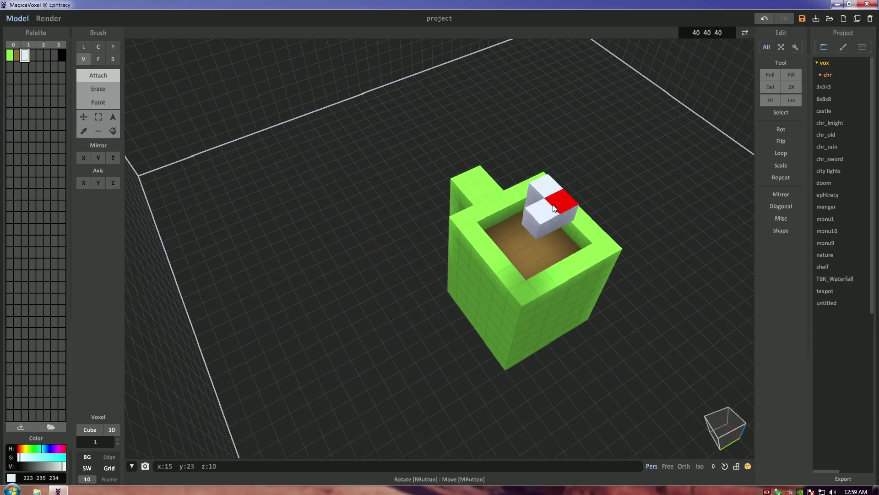
click(557, 203)
click(545, 205)
click(557, 222)
click(556, 206)
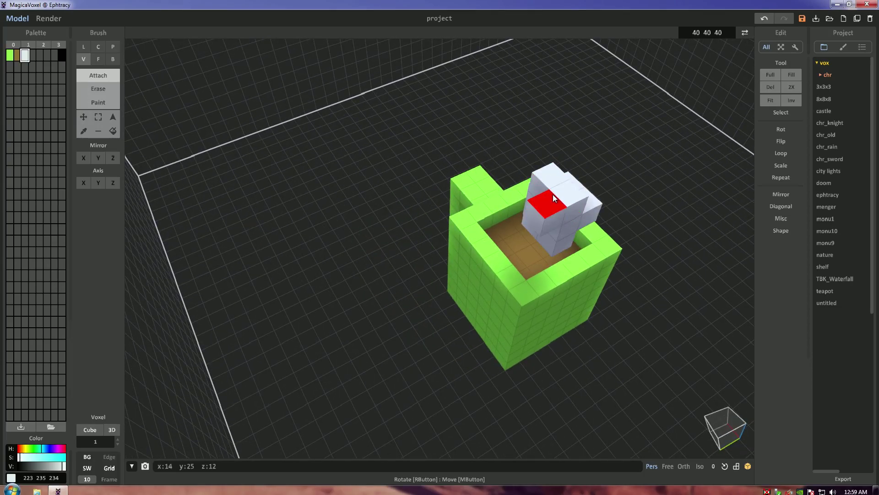
Extend the off-white voxels outward and upward from the existing piece into a stepped, rising stack
right_drag(526, 224, 563, 173)
right_drag(539, 127, 391, 224)
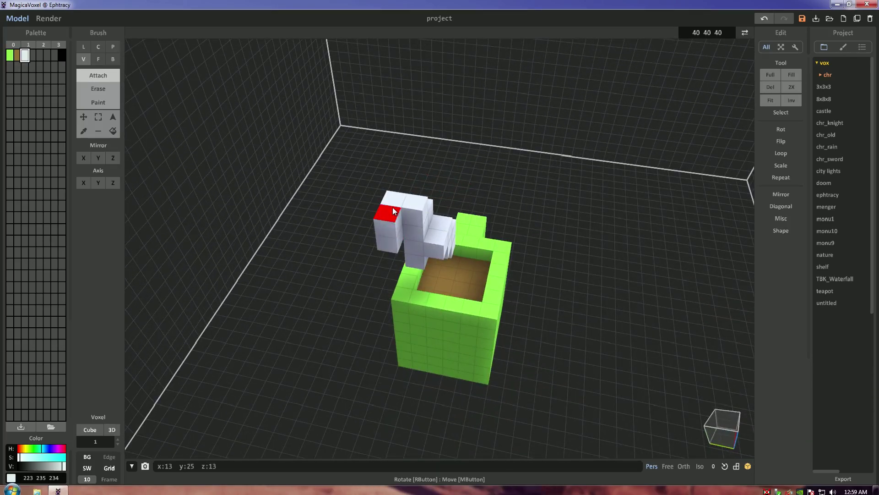
click(399, 211)
click(384, 210)
click(394, 213)
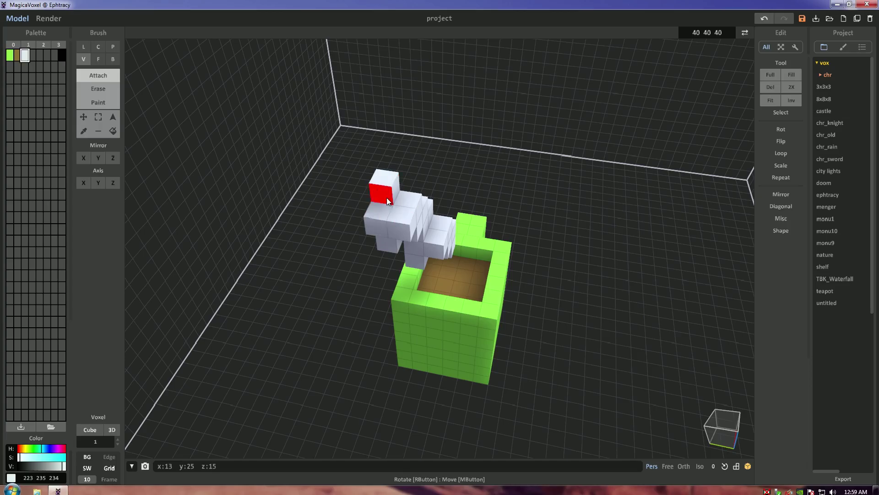
click(388, 199)
click(385, 179)
click(383, 184)
click(387, 199)
click(375, 164)
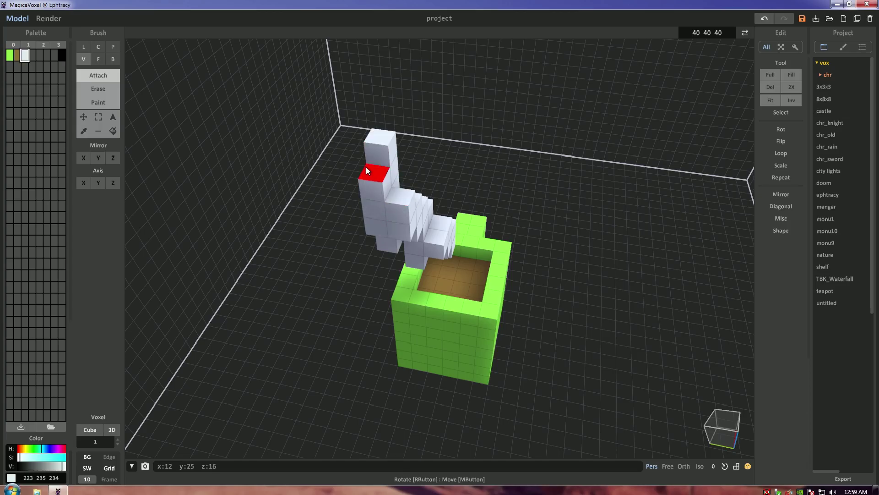
Thin the stack into a zigzag of off-white cubes and move its upper group down towards the lower cubes
right_drag(368, 166, 430, 204)
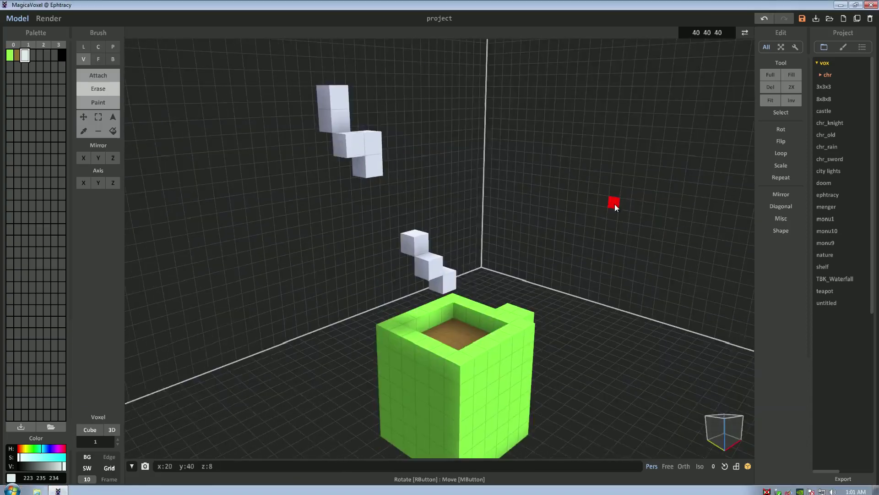
right_drag(615, 204, 150, 147)
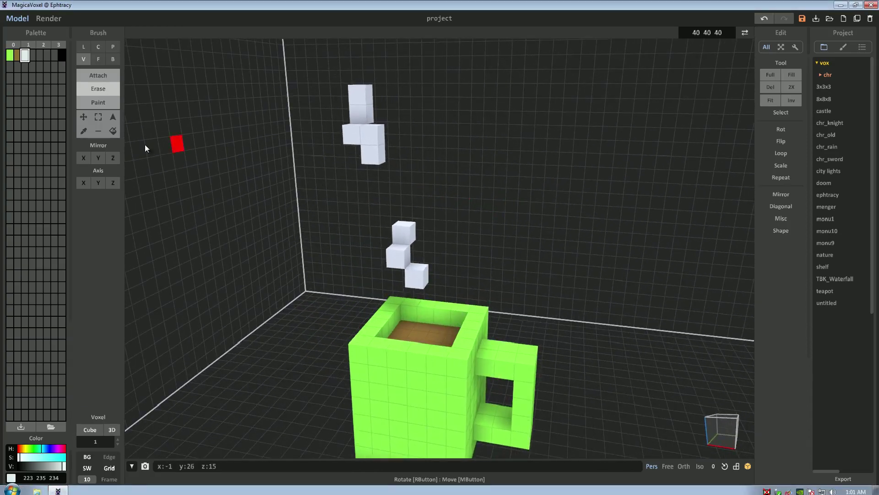
click(100, 119)
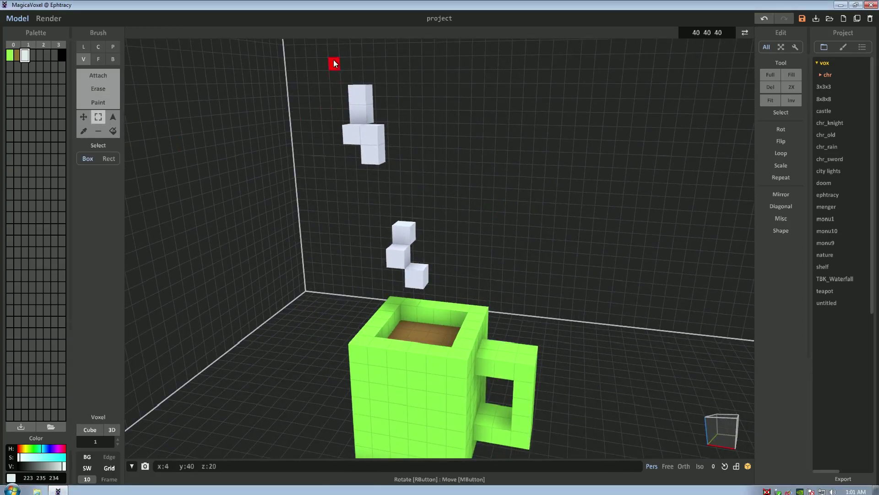
right_drag(541, 238, 455, 164)
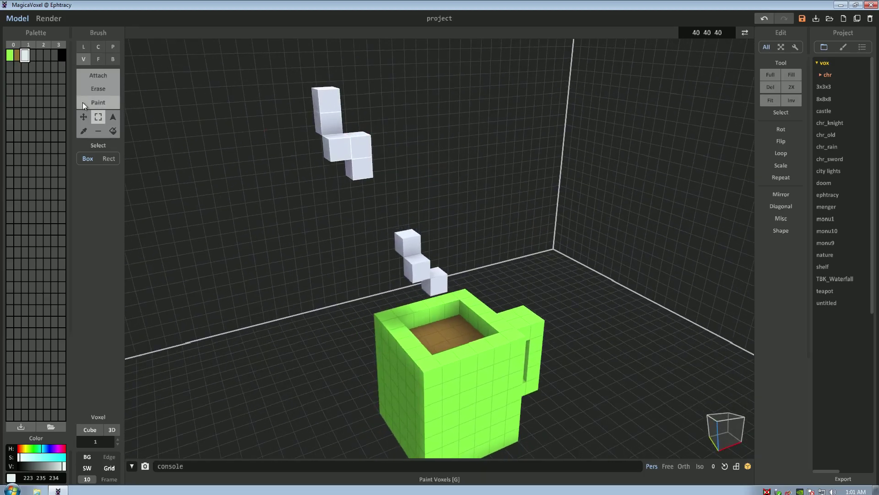
click(85, 115)
drag(361, 158, 361, 217)
right_drag(361, 215, 274, 199)
right_drag(376, 192, 491, 262)
scroll(468, 259, up, 4)
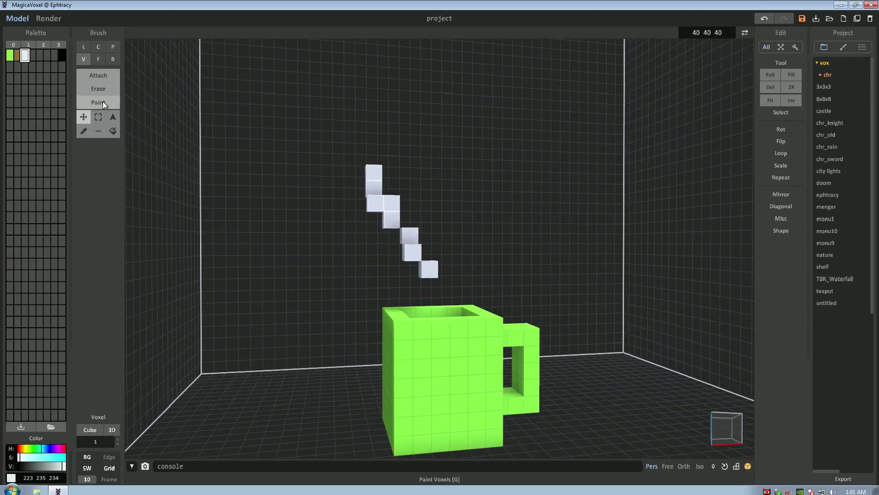
Box-select the off-white cubes above the mug again and adjust their position from several viewing angles
click(101, 115)
right_drag(450, 277, 348, 197)
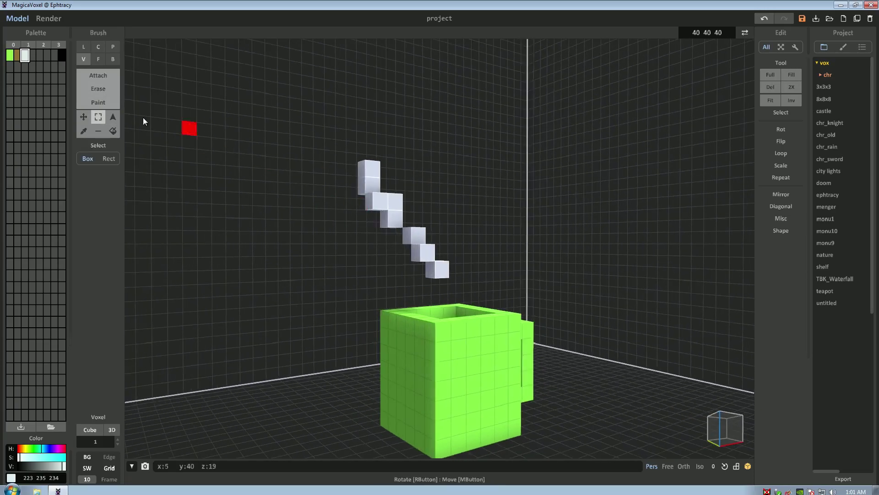
click(83, 117)
right_drag(391, 252, 400, 261)
drag(404, 257, 353, 255)
right_drag(353, 255, 437, 273)
drag(437, 274, 348, 264)
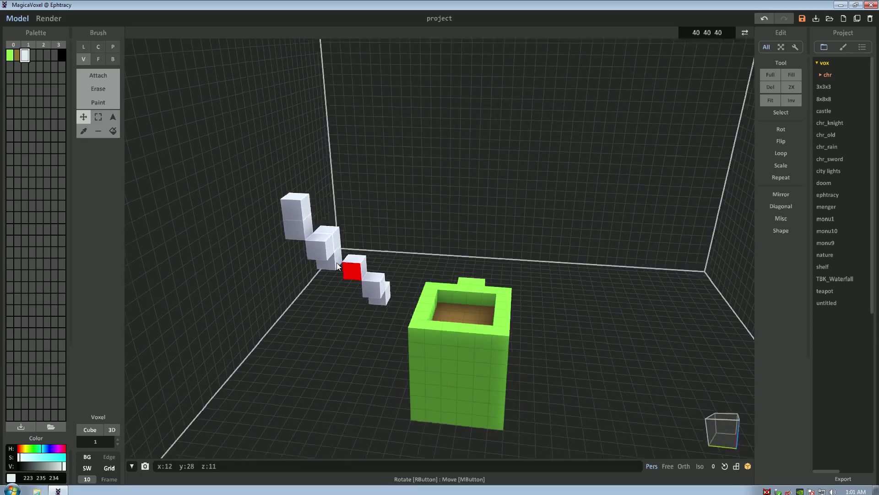
right_drag(348, 265, 552, 266)
Clear the selection and reduce the off-white trail to three separate cubes floating above the mug
click(98, 88)
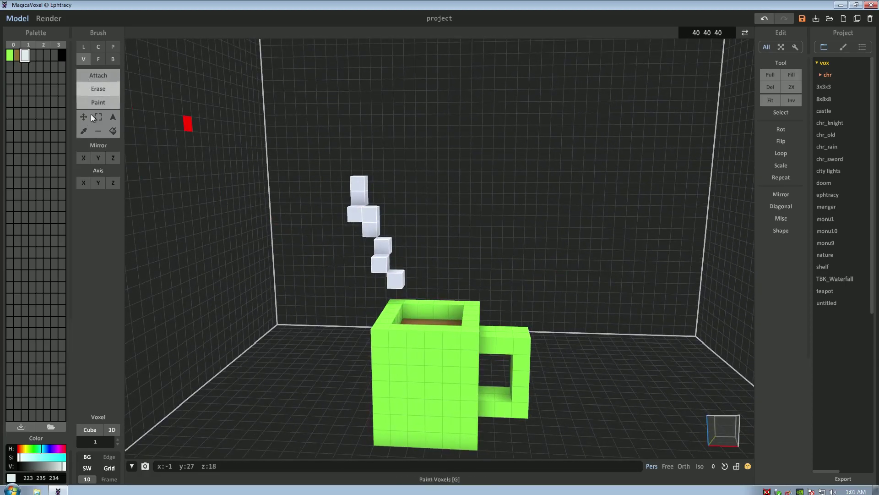
click(777, 113)
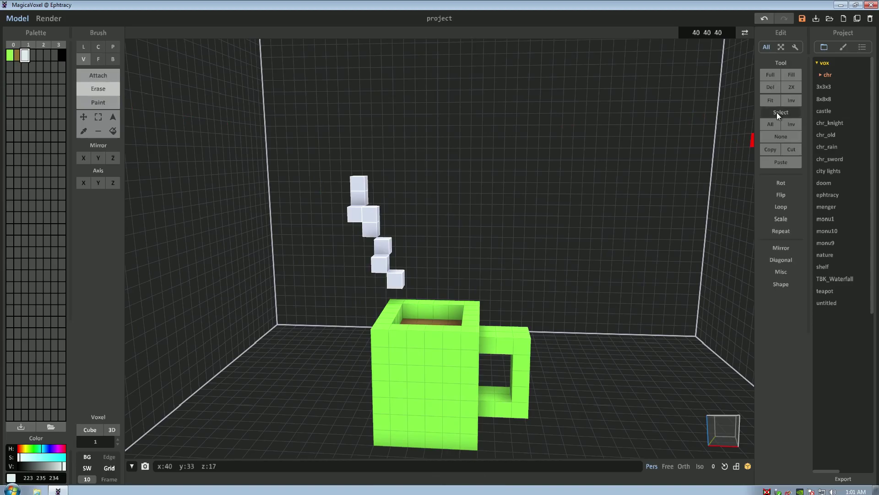
click(776, 136)
mouse_move(374, 227)
right_down()
mouse_move(462, 238)
mouse_move(396, 261)
mouse_move(546, 278)
mouse_move(445, 247)
mouse_move(532, 240)
mouse_move(447, 261)
mouse_move(414, 300)
mouse_move(444, 267)
mouse_move(312, 258)
mouse_move(405, 223)
mouse_move(576, 220)
mouse_move(378, 251)
mouse_move(121, 94)
right_up()
click(407, 225)
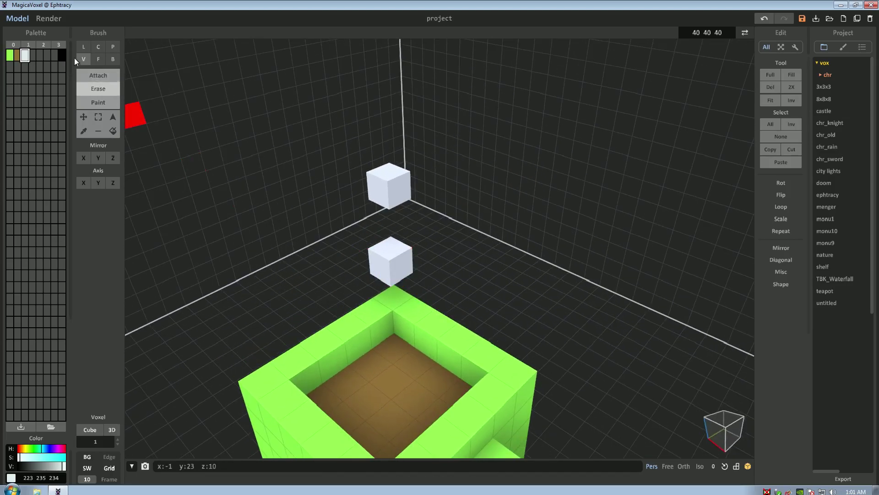
key(ctrl+z)
click(98, 76)
mouse_move(272, 210)
right_down()
mouse_move(308, 262)
mouse_move(85, 81)
right_up()
click(309, 263)
right_drag(375, 246, 581, 290)
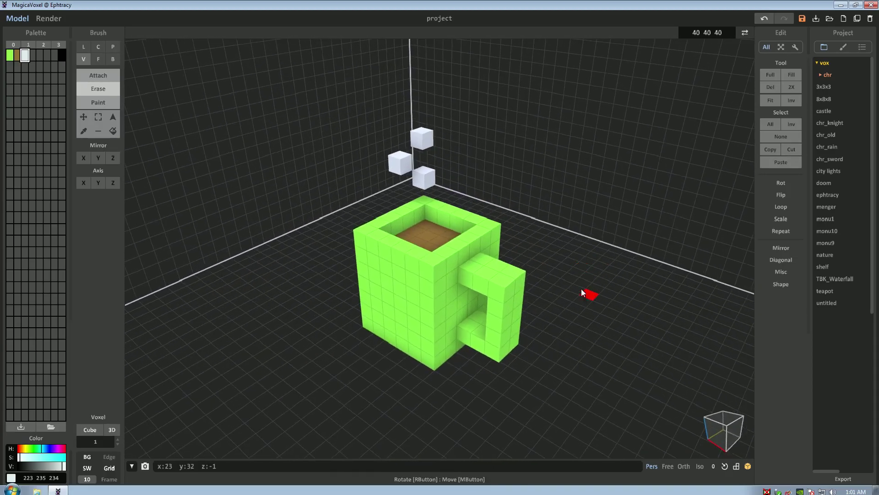
Switch to the isometric camera and align it to the corner view showing the mug's handle
click(700, 466)
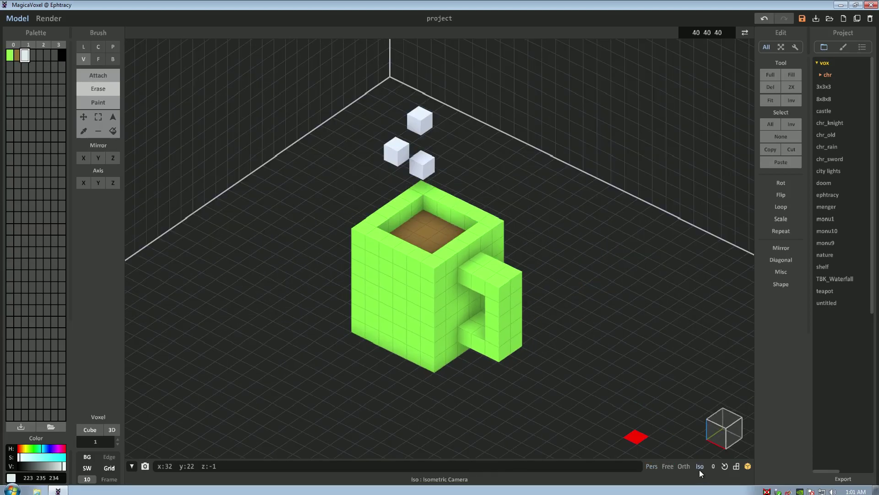
click(649, 467)
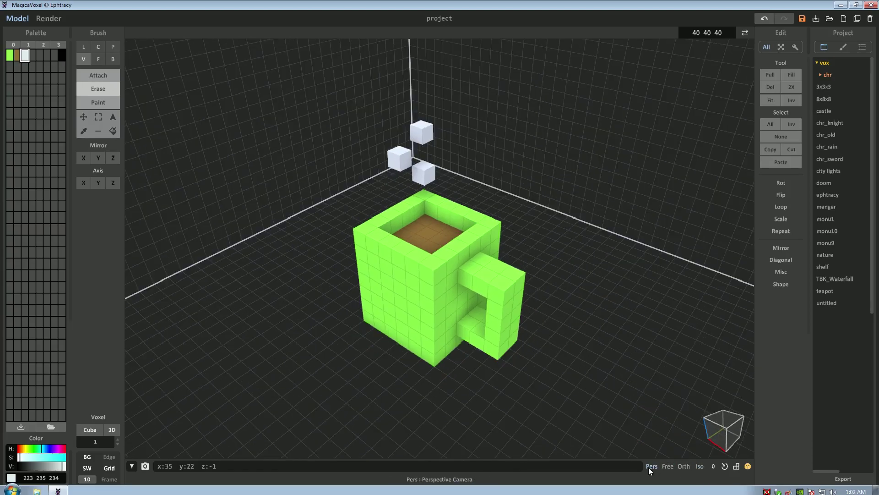
click(700, 467)
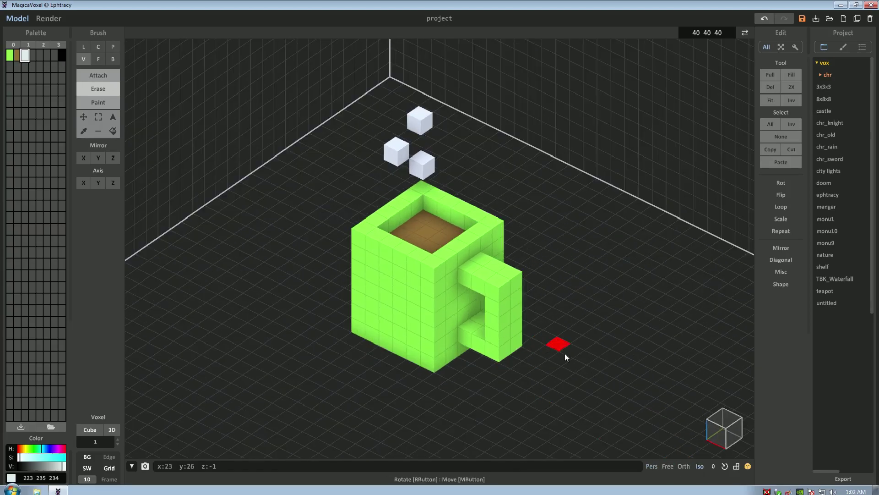
click(726, 429)
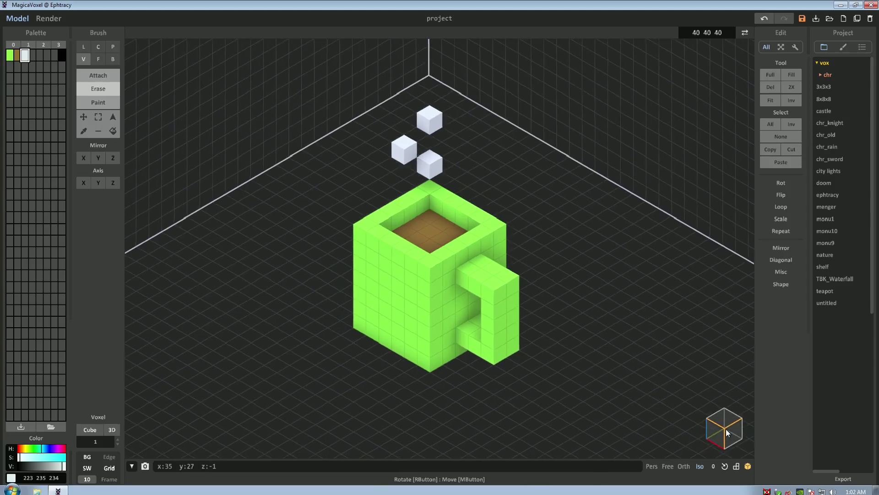
scroll(563, 244, down, 2)
scroll(437, 126, up, 2)
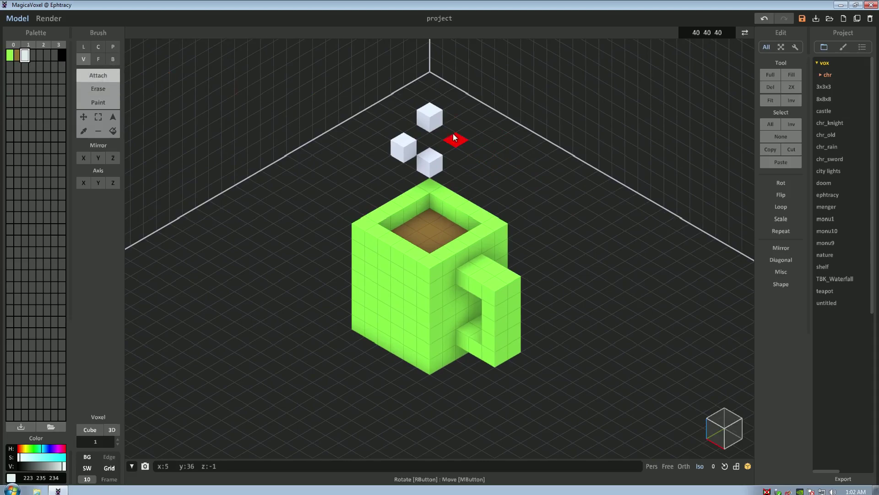
Shift the topmost floating cube one voxel sideways by attaching a neighbour and erasing the original
click(436, 120)
click(92, 89)
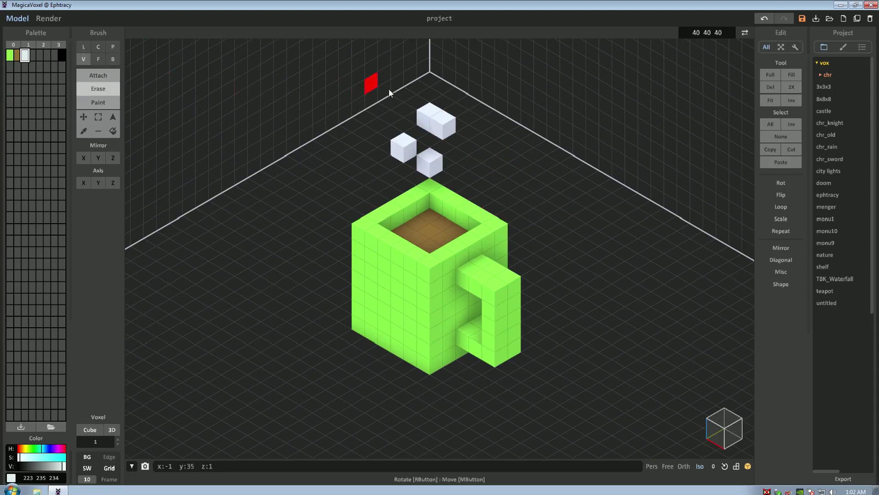
click(428, 117)
scroll(521, 243, down, 1)
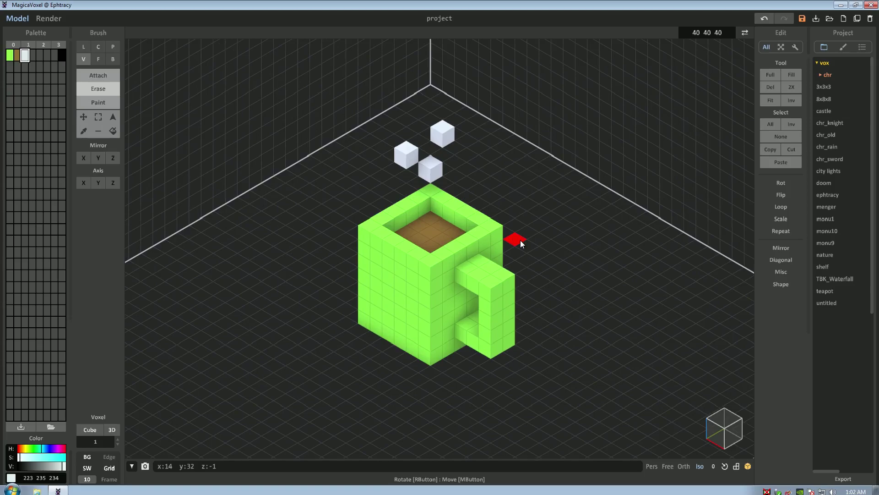
Move the three off-white cubes up so they float higher above the mug's rim
click(98, 117)
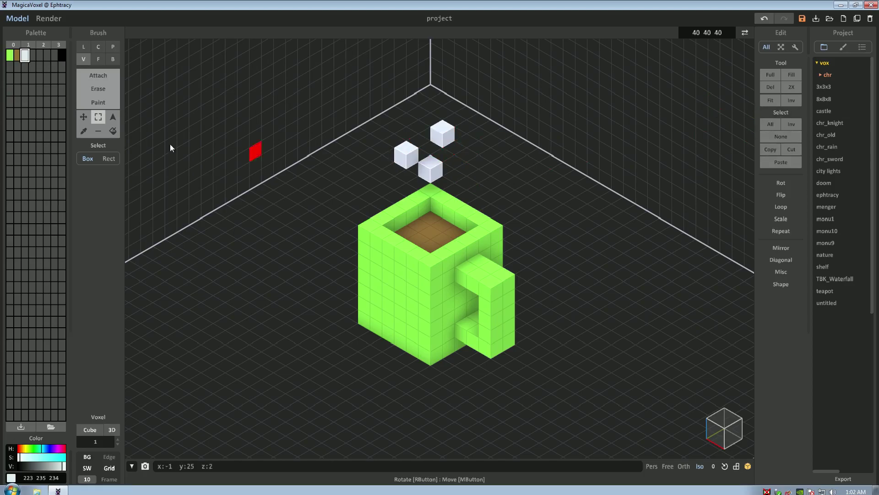
click(84, 117)
mouse_move(436, 156)
mouse_down()
mouse_move(411, 147)
mouse_move(434, 156)
mouse_up()
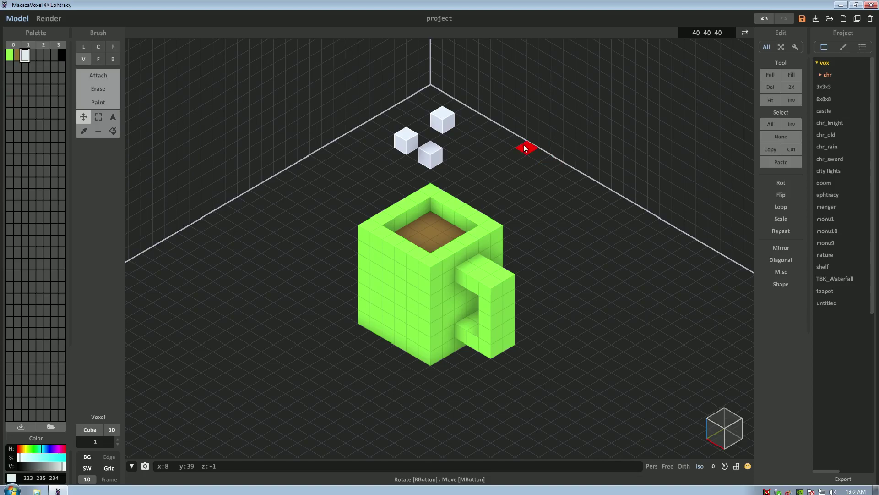
Set the render lighting to sun intensity 0, sky intensity 100, fog density 100 and sun area 100
click(49, 18)
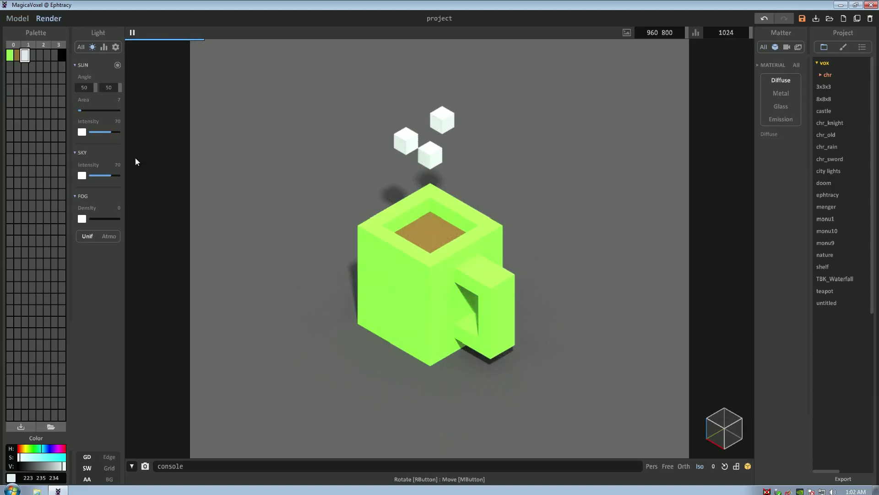
drag(108, 132, 14, 131)
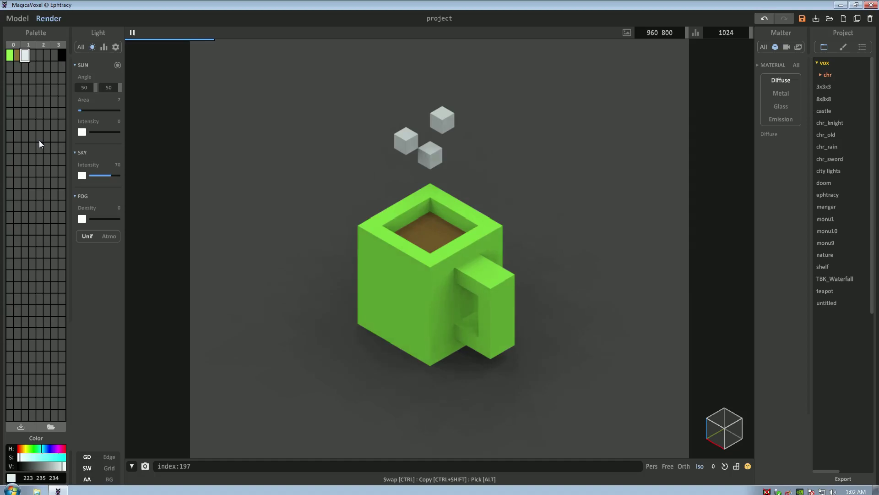
drag(98, 175, 135, 179)
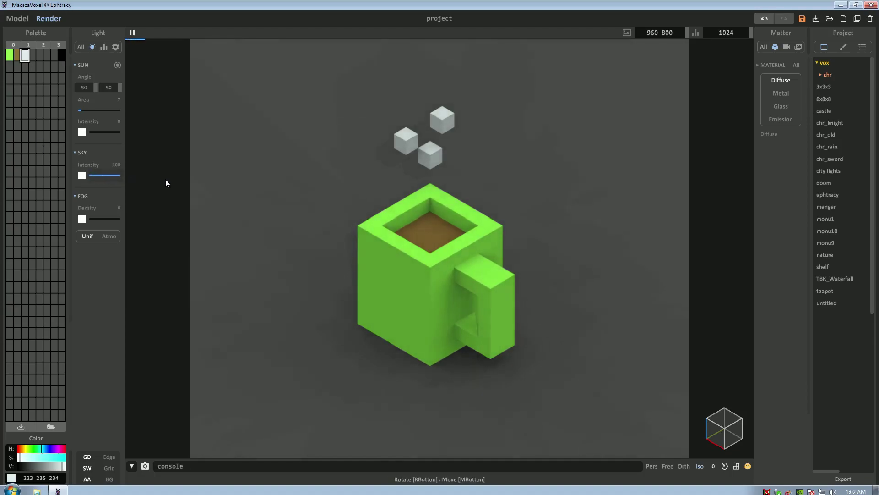
drag(100, 219, 152, 223)
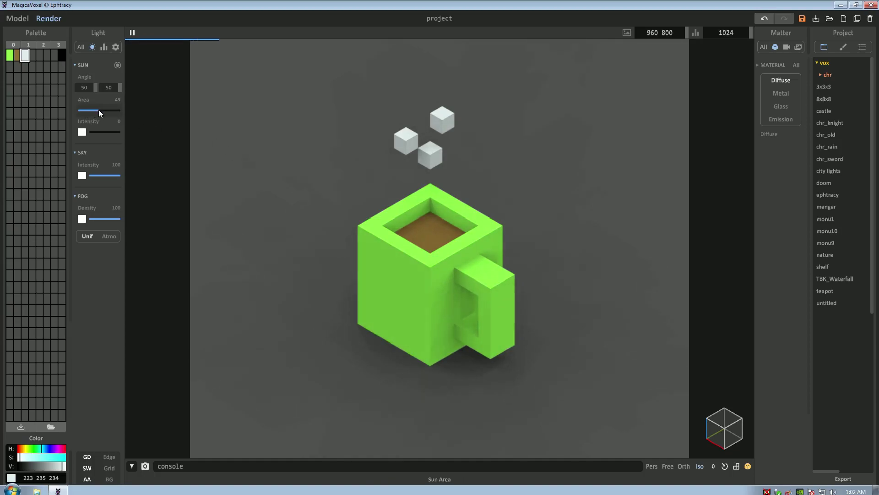
drag(114, 110, 128, 111)
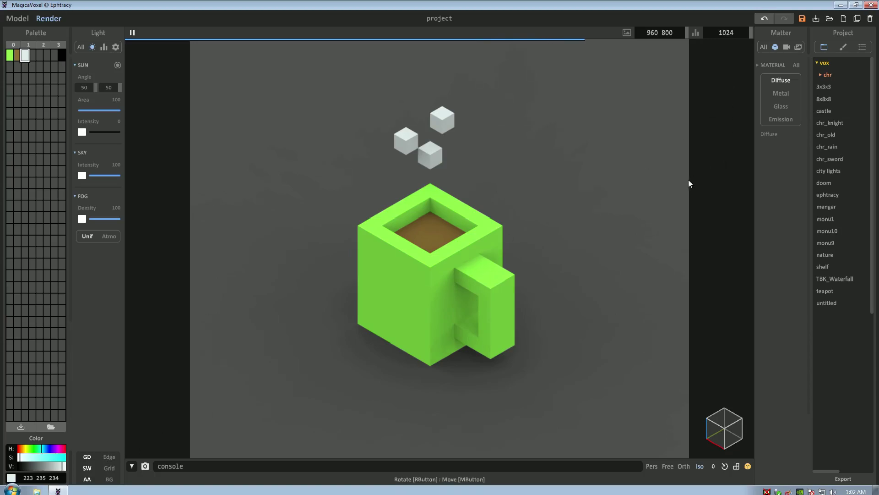
Set the render resolution to 2000 x 2000 and the sample count to 2000
click(656, 37)
text(2000  2000)
key(Return)
drag(726, 32, 867, 34)
drag(867, 35, 838, 36)
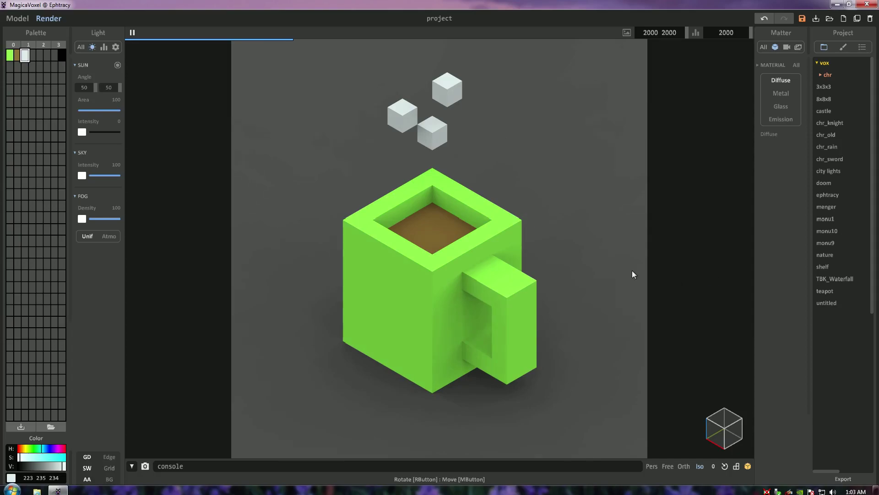
Return to modelling and view the mug with the perspective camera
click(17, 23)
scroll(518, 335, up, 2)
right_drag(524, 333, 548, 318)
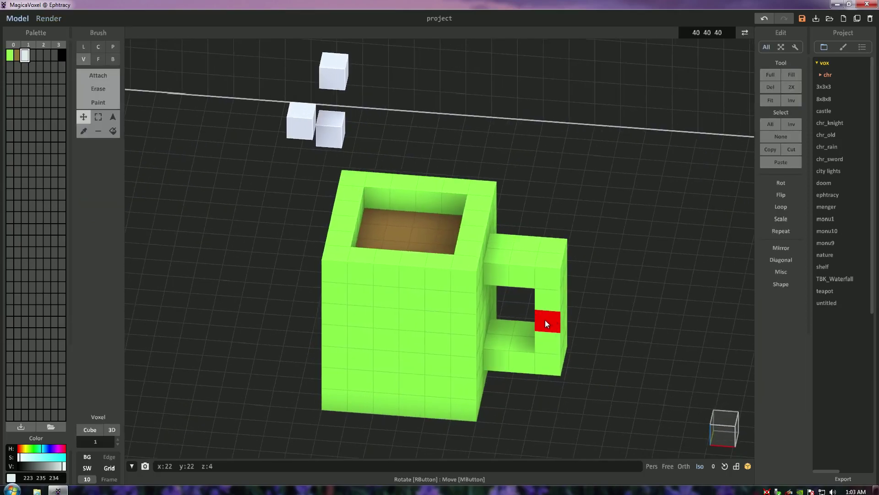
click(652, 465)
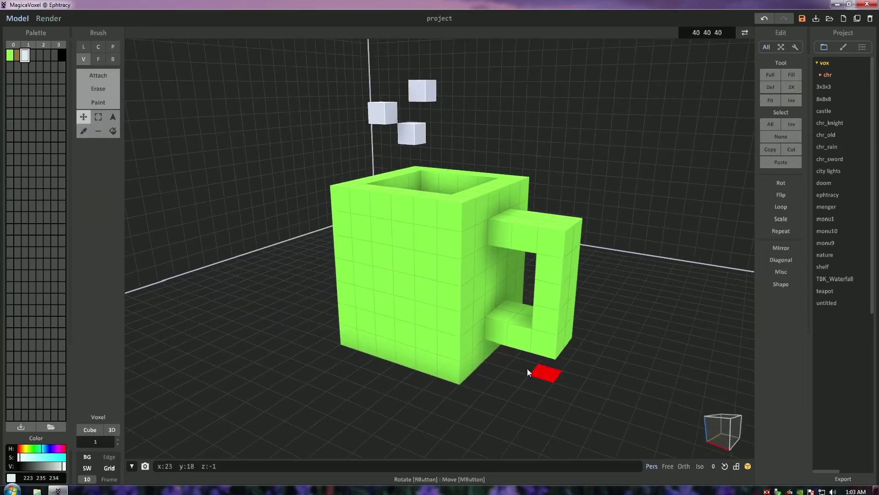
Mix a yellow (255, 221, 70) in the first colour slot of the palette's second row
click(10, 67)
middle_drag(388, 325, 383, 300)
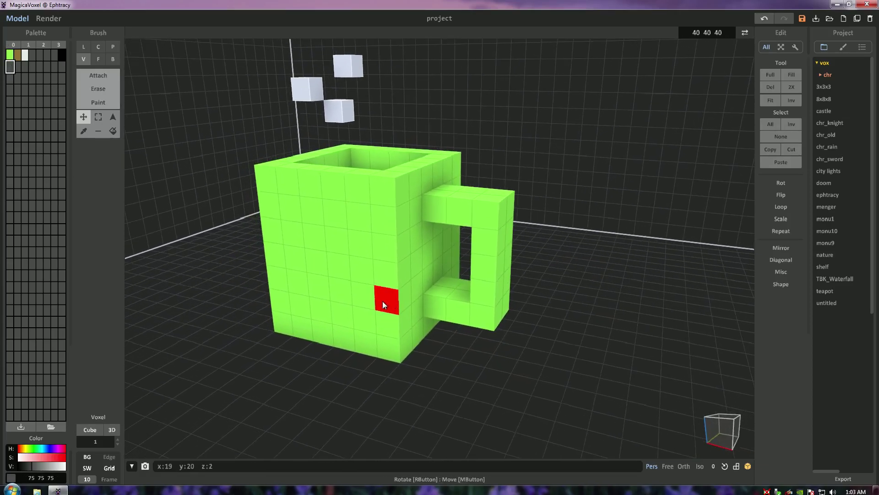
drag(26, 448, 75, 469)
click(52, 457)
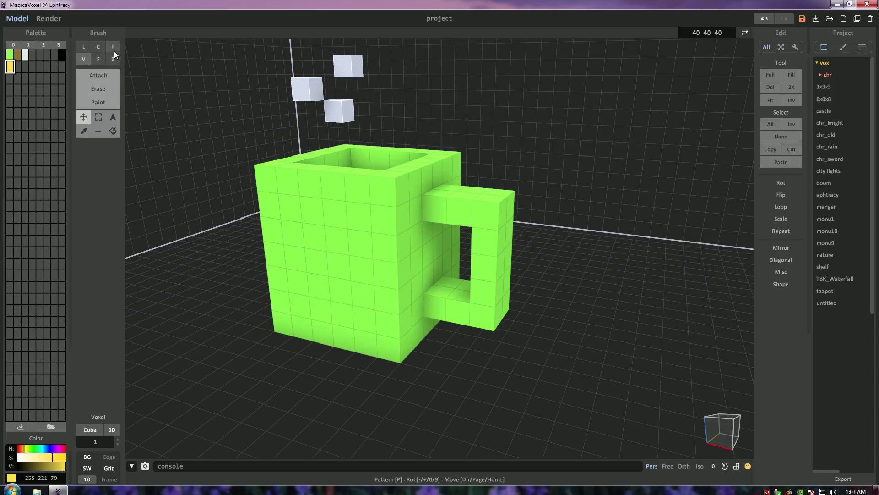
Paint every voxel of the mug's handle with the yellow
click(103, 101)
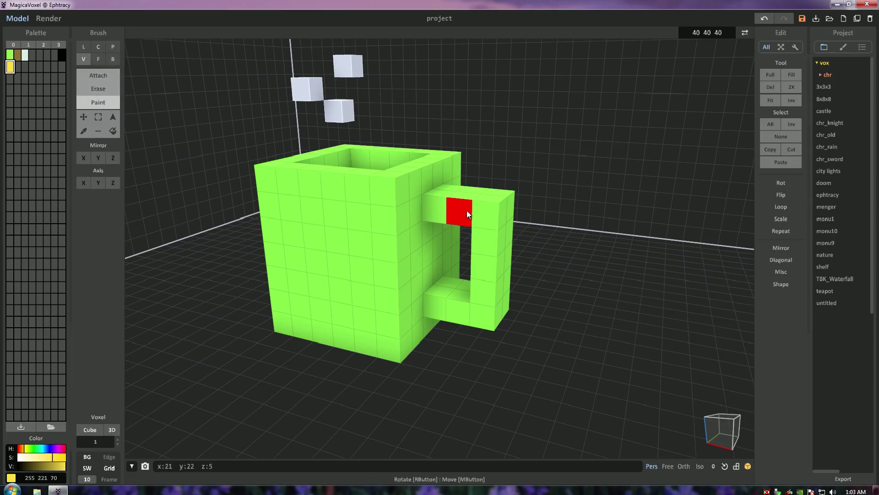
drag(455, 194, 445, 192)
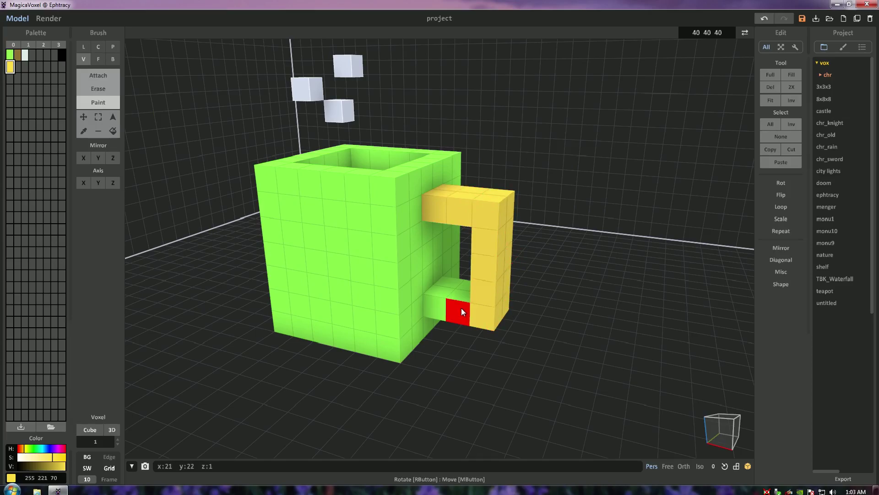
right_drag(443, 295, 361, 218)
Shorten the handle by one voxel by attaching a face layer inside its grip and erasing its outer face layer
click(98, 59)
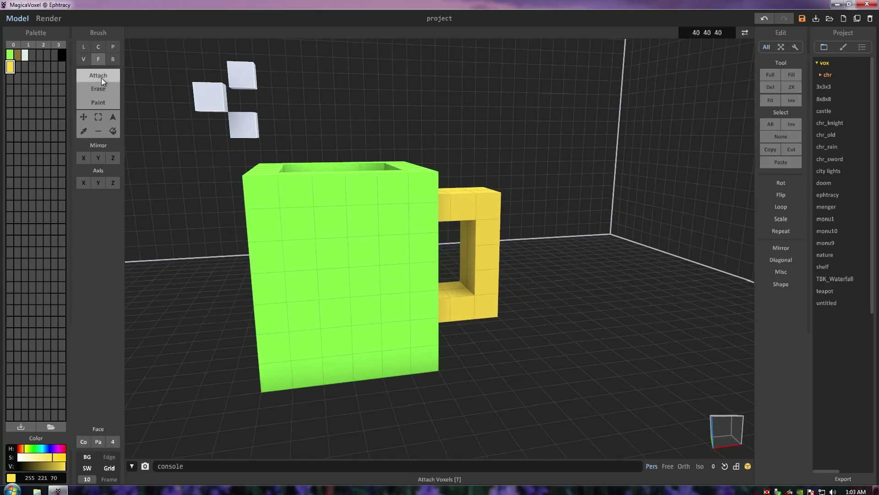
click(471, 248)
right_drag(612, 285, 540, 284)
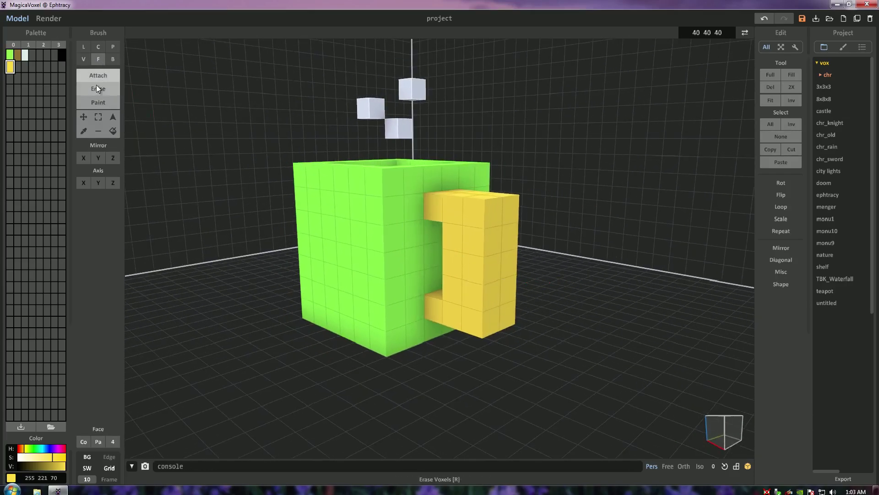
right_drag(587, 304, 454, 284)
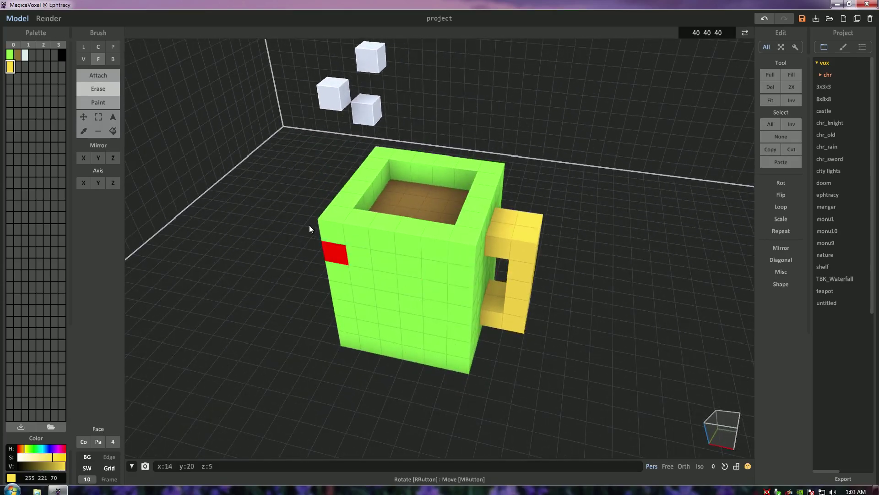
right_drag(325, 237, 286, 228)
Mix a dark green (78, 114, 48) in the second colour slot of the palette's second row
click(19, 67)
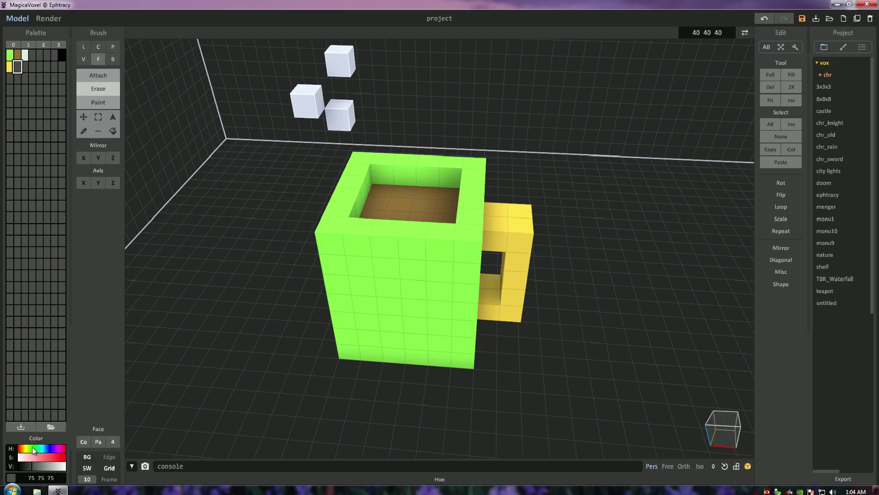
drag(32, 447, 30, 447)
click(44, 457)
click(40, 465)
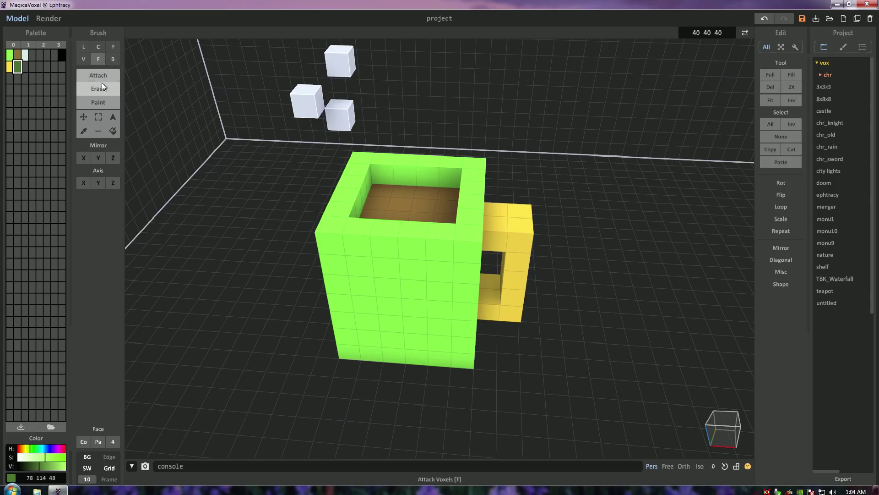
Paint the four corner voxels of the mug's top rim dark green using the single-voxel brush
click(97, 100)
click(83, 59)
click(478, 248)
click(331, 244)
right_drag(331, 244, 303, 274)
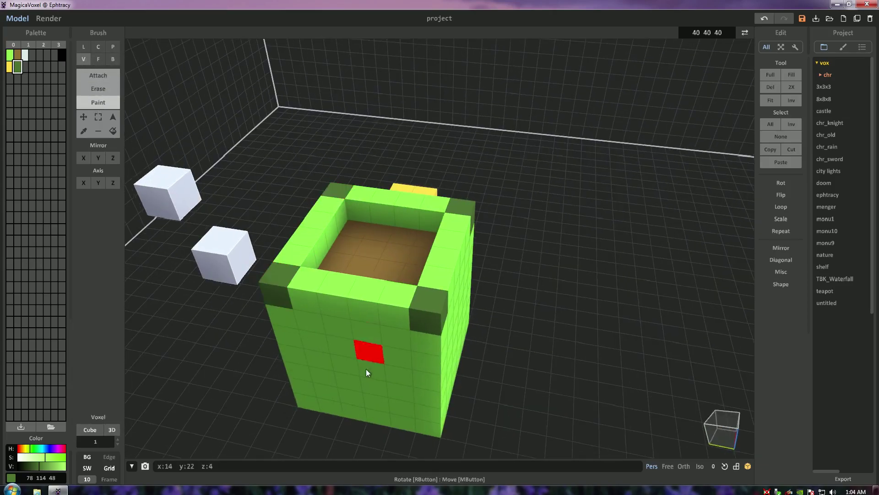
Paint the mug's four bottom corner voxels and the voxels adjacent to them dark green
right_drag(498, 370, 447, 348)
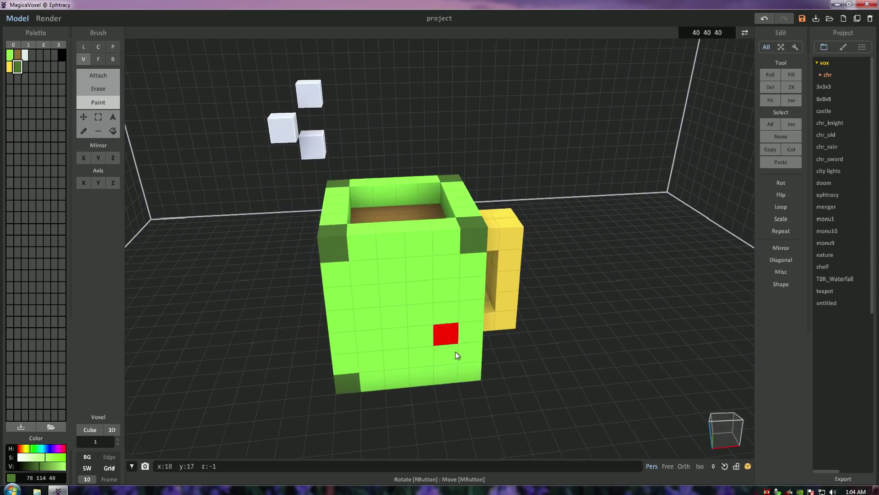
mouse_move(501, 358)
right_down()
mouse_move(385, 305)
mouse_move(595, 393)
mouse_move(514, 376)
mouse_move(501, 335)
mouse_move(521, 337)
mouse_move(544, 380)
mouse_move(524, 340)
mouse_move(443, 333)
right_up()
click(477, 365)
click(546, 353)
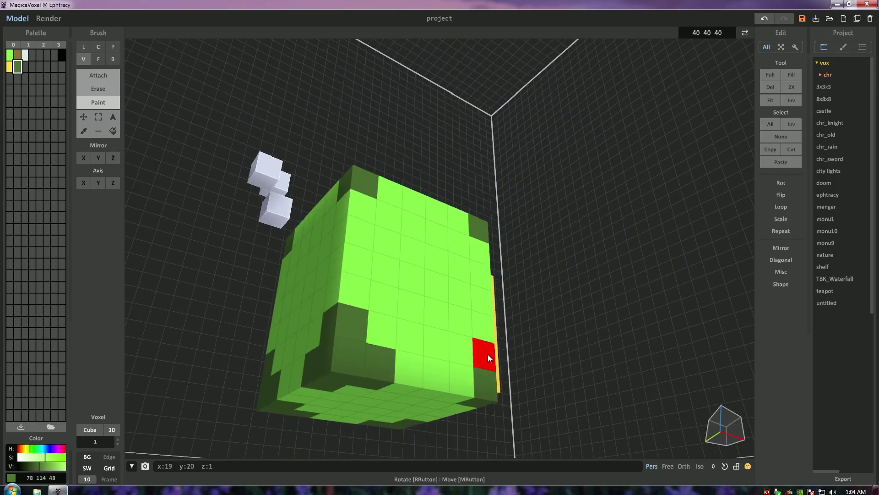
right_drag(471, 374, 372, 358)
right_drag(548, 373, 479, 341)
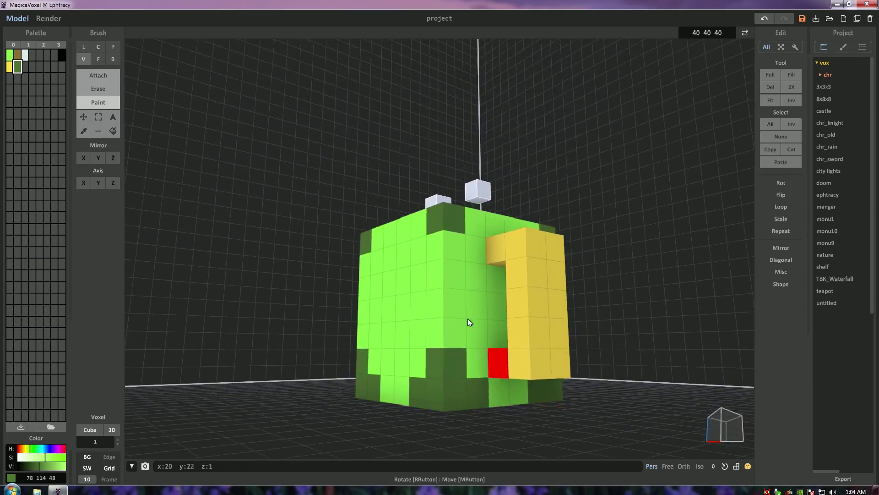
Extend the dark green at each top rim corner to the neighbouring voxels along and below the rim
right_drag(433, 237, 427, 250)
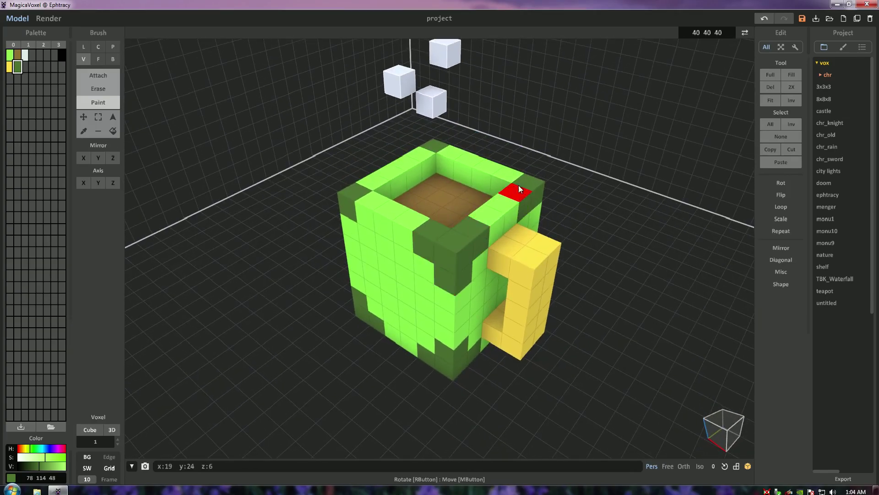
click(449, 157)
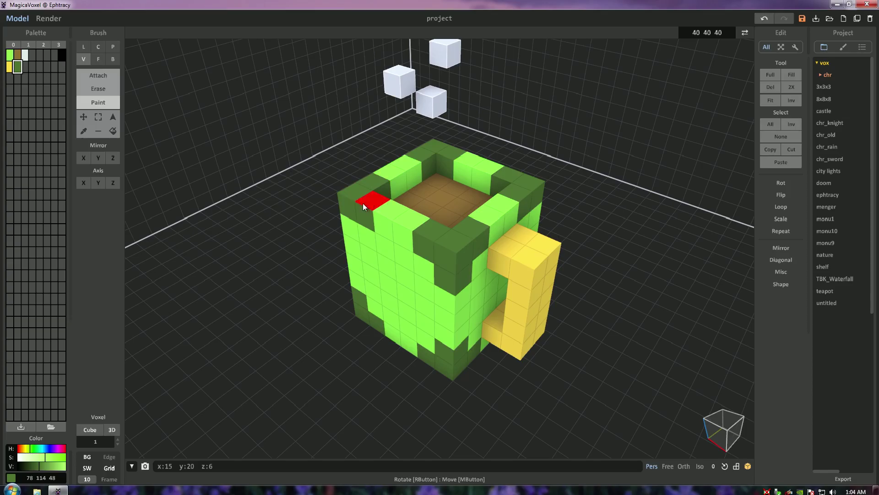
right_drag(363, 205, 411, 265)
Retune the corner green in the second slot of the palette's second row to a brighter (90, 203, 67)
mouse_move(345, 294)
right_down()
mouse_move(382, 273)
mouse_move(375, 276)
mouse_move(391, 287)
mouse_move(28, 268)
right_up()
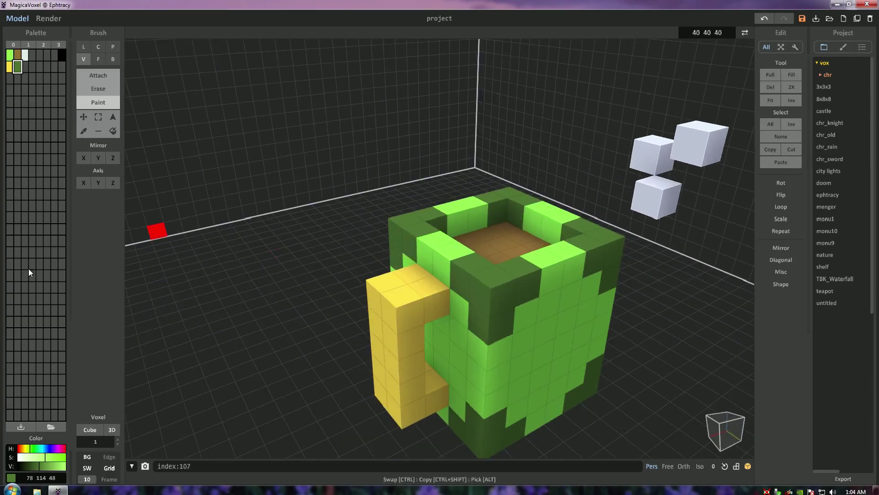
click(50, 466)
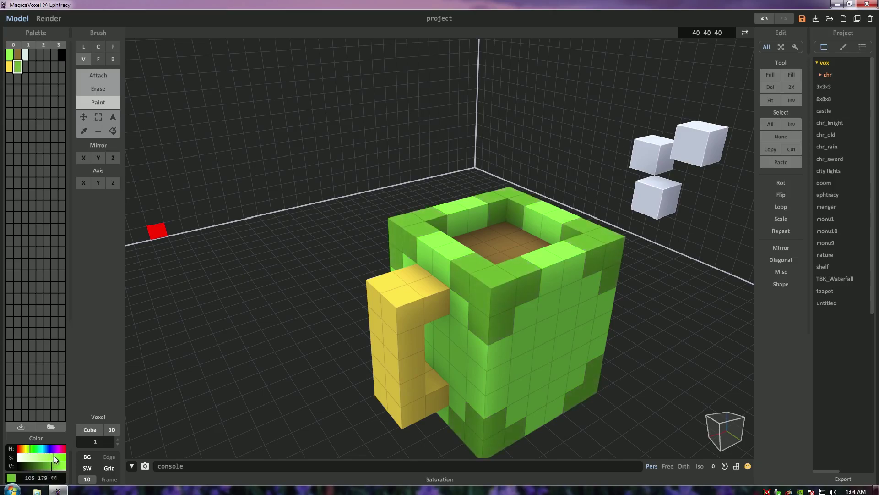
drag(36, 446, 32, 447)
right_drag(291, 306, 452, 290)
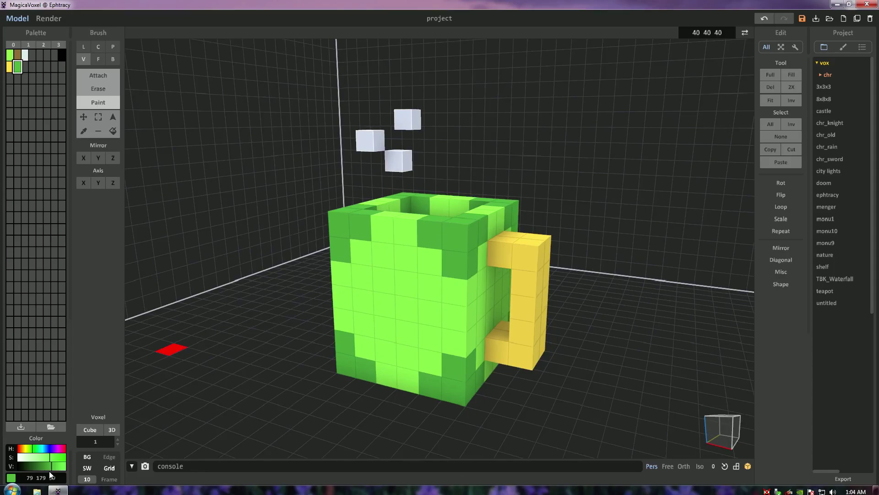
click(59, 466)
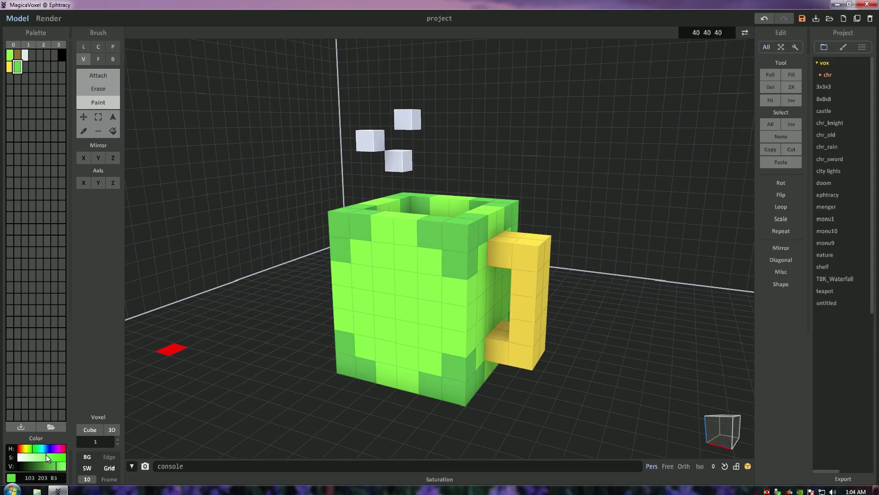
right_drag(221, 339, 193, 293)
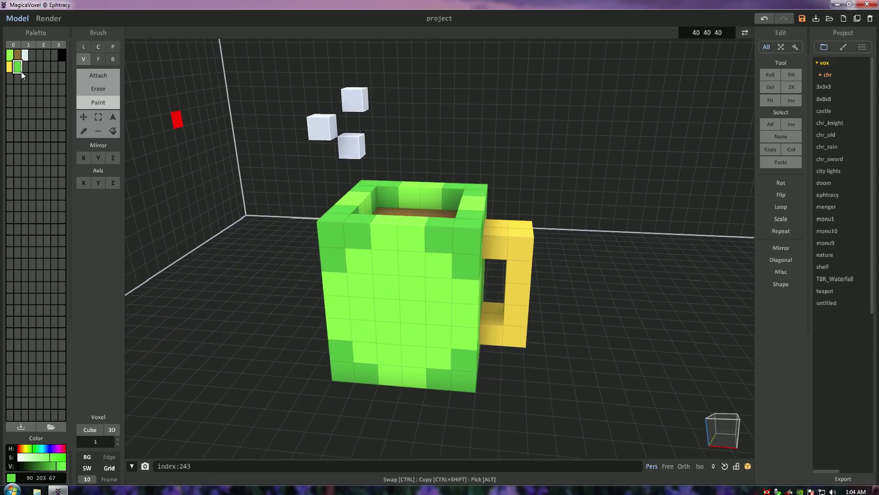
Mix a darker green (82, 141, 59) in the third colour slot of the palette's second row
click(21, 71)
click(35, 447)
click(45, 455)
click(44, 464)
click(31, 448)
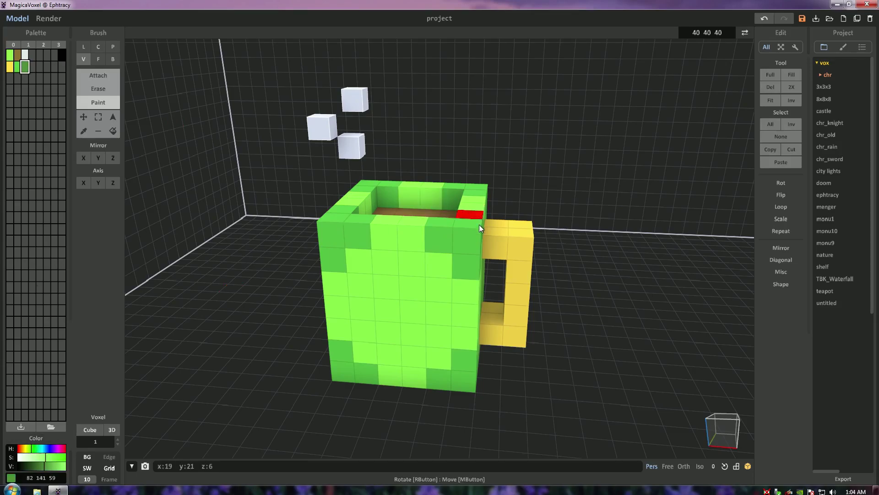
Paint only the outermost voxel of each top and bottom mug corner with the darker green
right_drag(410, 318, 418, 382)
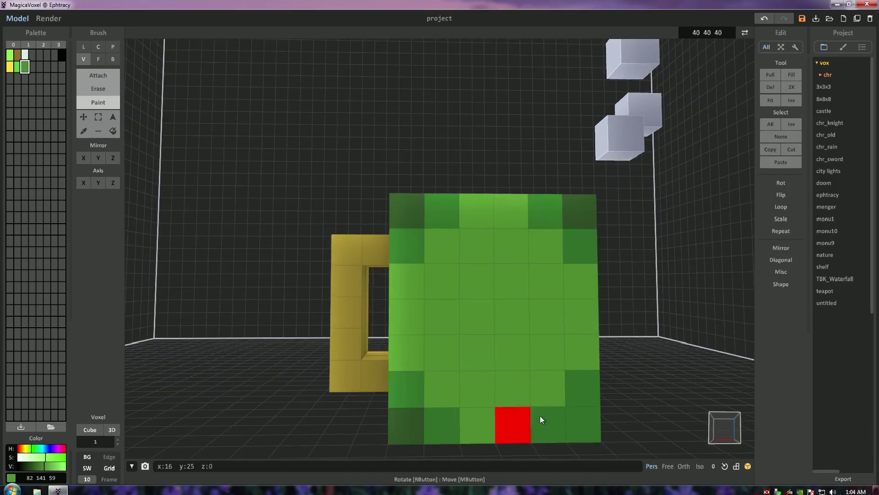
right_drag(593, 418, 452, 388)
right_drag(336, 383, 472, 256)
Hide the voxel grid and retune the darker corner green to (54, 155, 49)
click(114, 469)
right_drag(229, 256, 508, 299)
scroll(518, 304, down, 4)
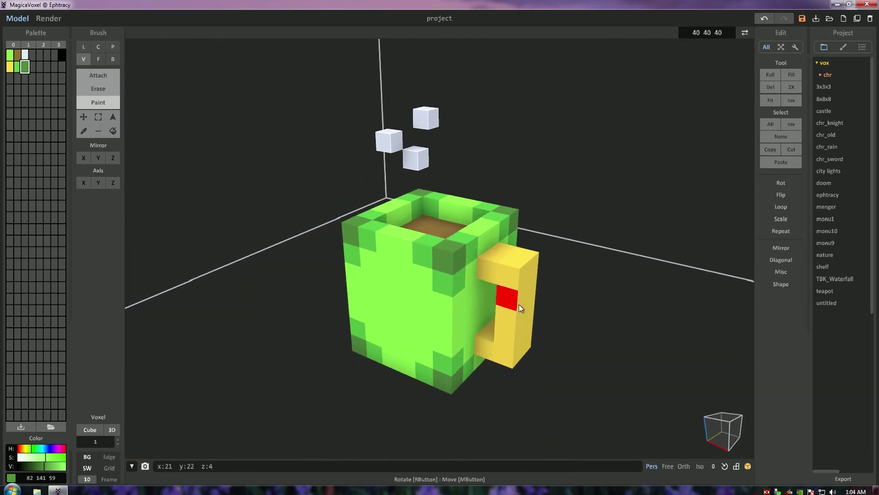
click(48, 467)
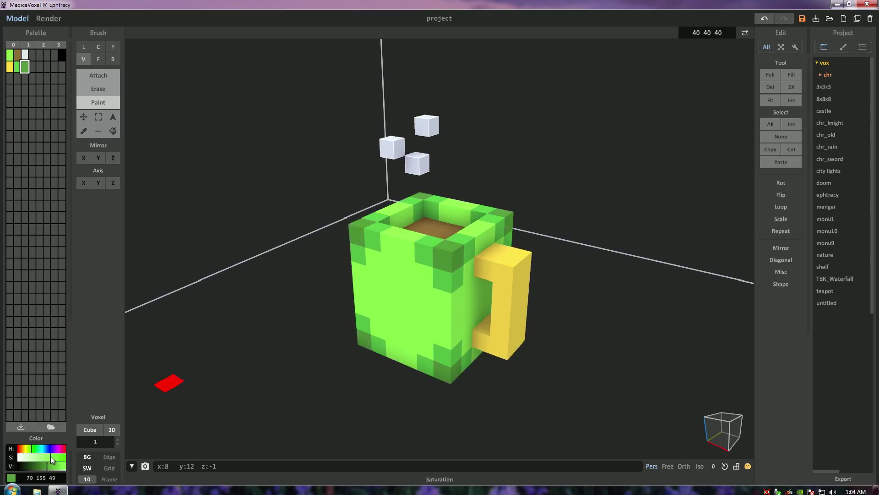
click(33, 449)
right_drag(352, 304, 387, 341)
right_drag(568, 298, 172, 148)
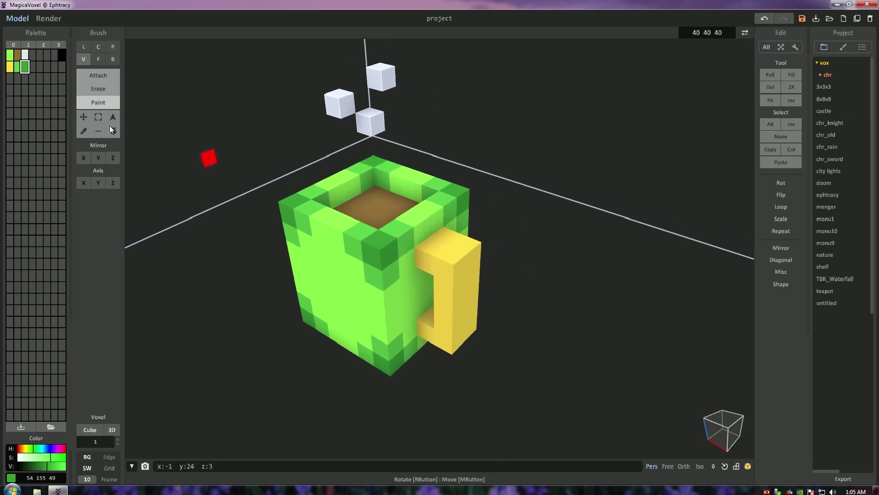
Mix a golden orange (237, 180, 50) in the third palette row's first slot and paint the handle's outer top and bottom corners with it
click(11, 78)
click(26, 448)
click(64, 457)
click(58, 466)
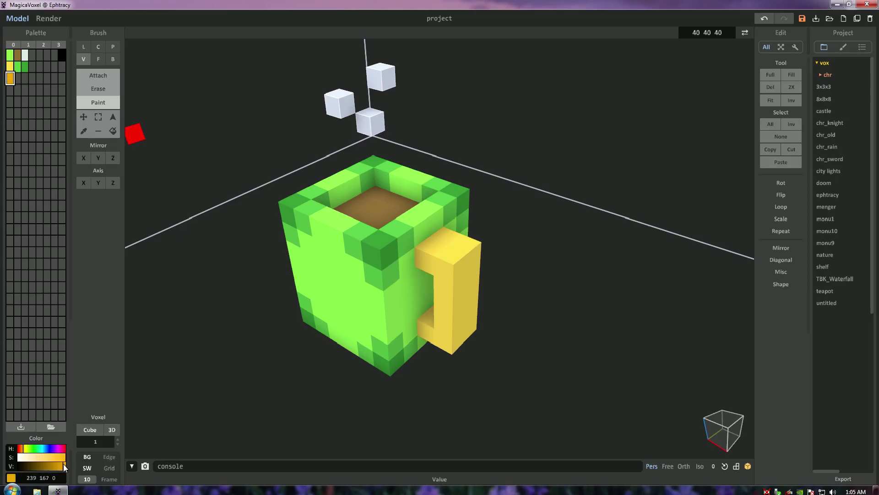
click(56, 457)
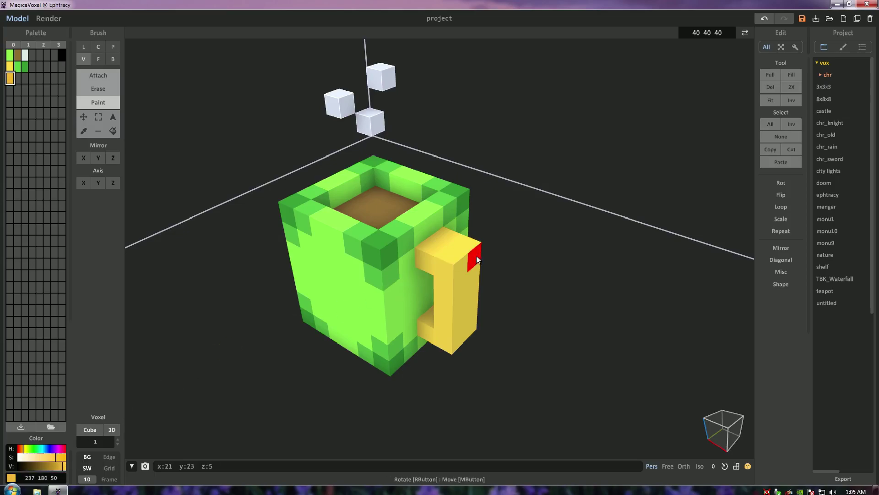
right_drag(481, 320, 454, 310)
right_drag(375, 310, 573, 362)
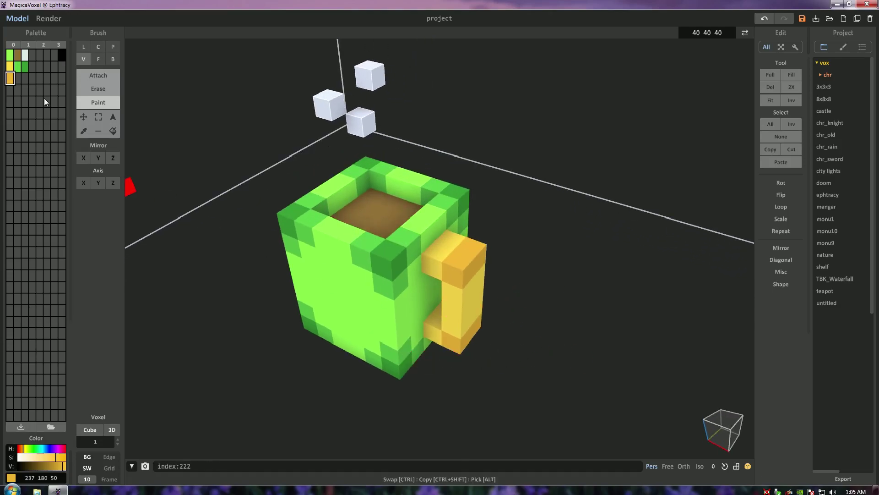
Mix an orange (225, 147, 74) in the second colour slot of the palette's third row
click(19, 79)
click(22, 447)
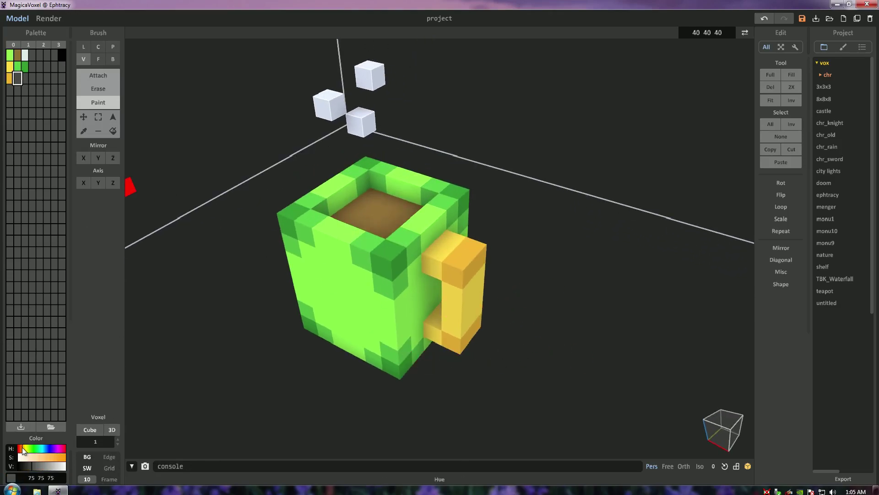
click(49, 457)
click(65, 467)
click(60, 466)
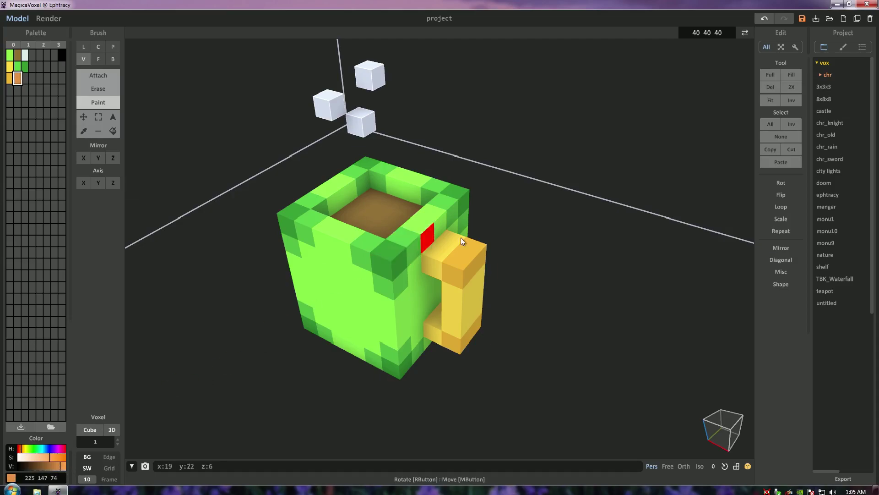
Paint one top and the diagonally opposite bottom corner voxel of the handle orange, then make that orange more saturated
right_drag(475, 255, 437, 329)
key(ctrl+z)
right_drag(503, 383, 449, 345)
click(56, 457)
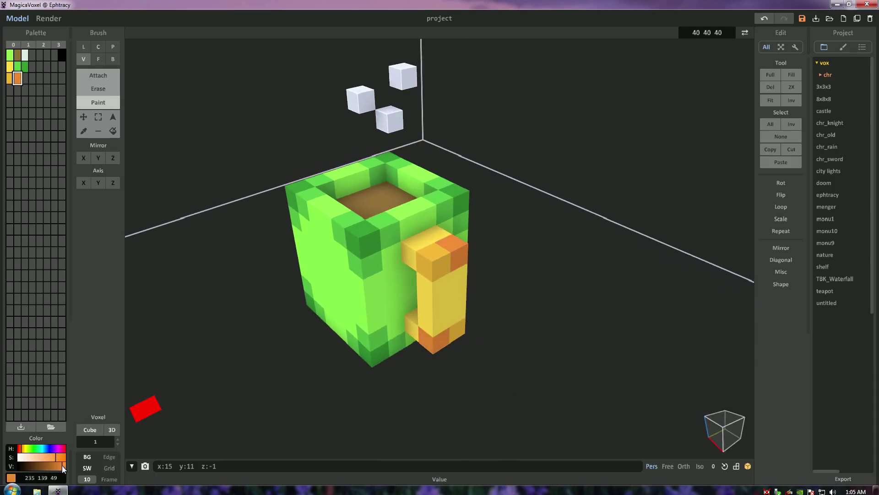
click(23, 449)
click(22, 450)
right_drag(273, 369, 321, 368)
middle_drag(320, 184, 337, 224)
right_drag(329, 190, 142, 87)
Mix a dark brown (71, 59, 43) in the third palette row's third slot and paint the central 2 x 2 voxels of the liquid
click(24, 79)
scroll(453, 310, up, 3)
right_drag(390, 245, 402, 277)
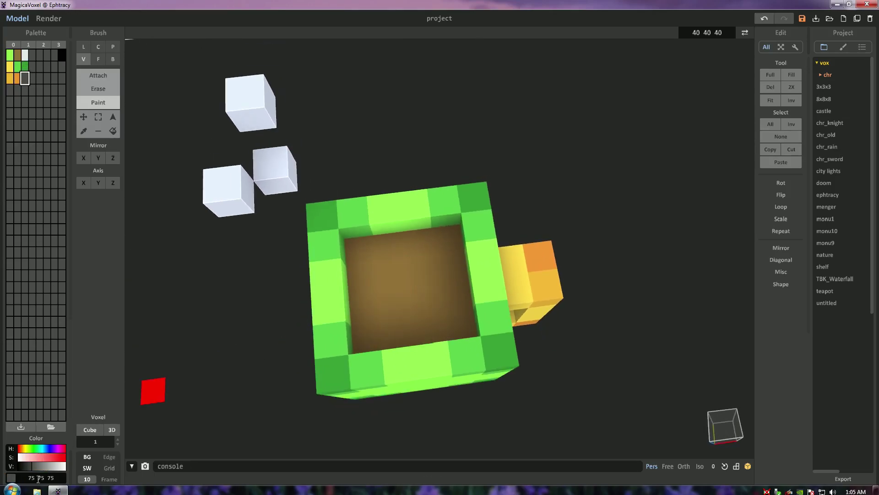
click(36, 457)
click(38, 466)
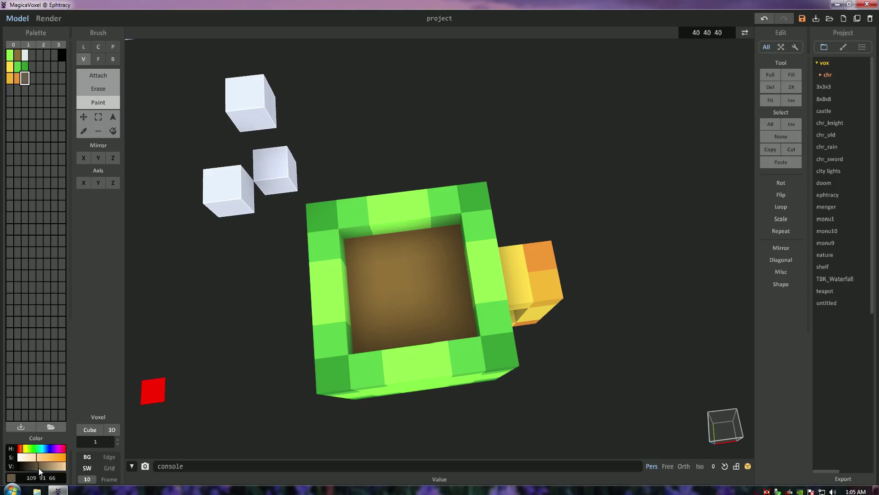
click(30, 467)
drag(400, 292, 422, 300)
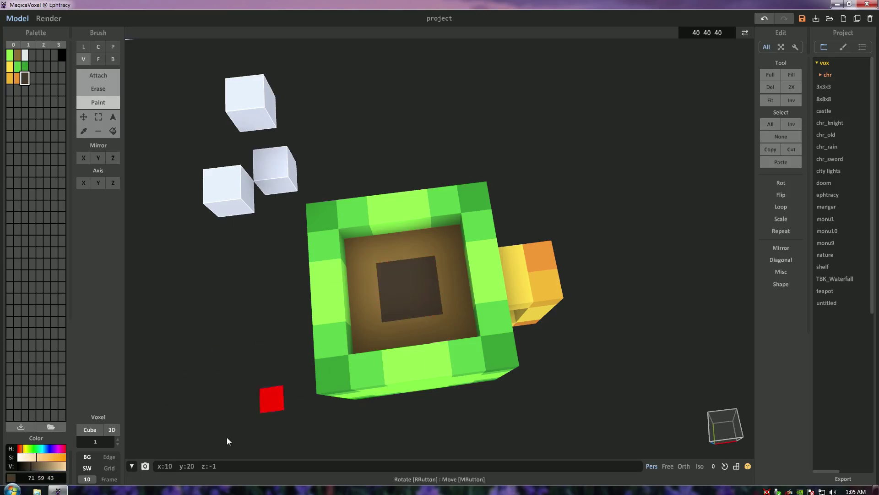
Retune the brown of the liquid's centre to a lighter, more saturated and slightly redder tone
drag(41, 456, 53, 454)
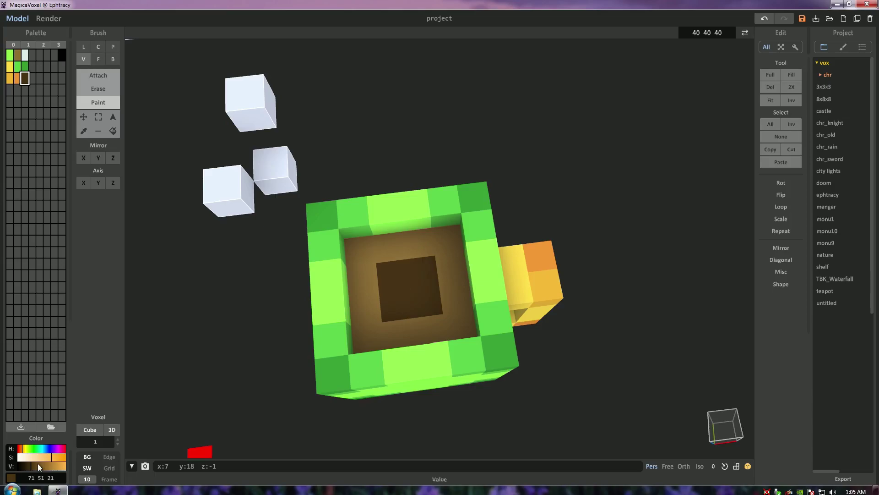
click(40, 466)
click(47, 454)
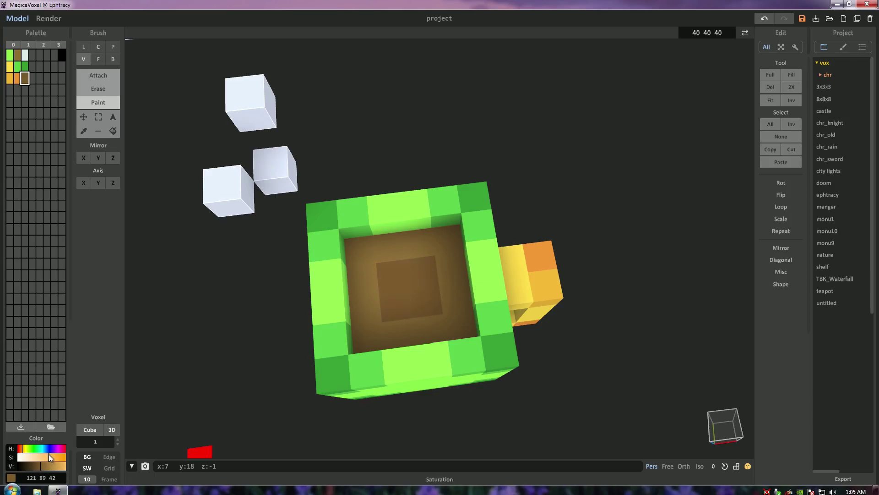
click(20, 448)
click(23, 449)
click(22, 450)
Mix a dark reddish brown (75, 52, 45) in the fourth palette row's third slot and paint one of the liquid's central voxels with it
right_drag(405, 365, 314, 259)
click(25, 90)
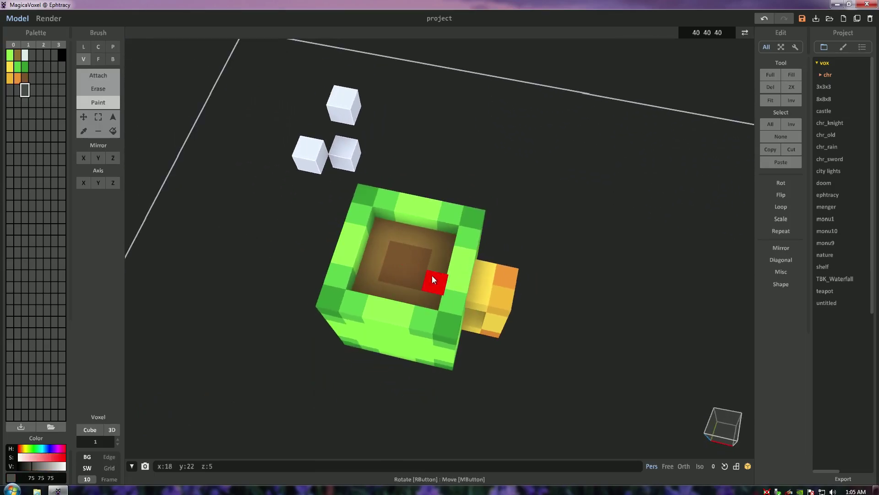
right_drag(430, 275, 440, 282)
click(19, 449)
click(37, 457)
click(32, 466)
click(399, 259)
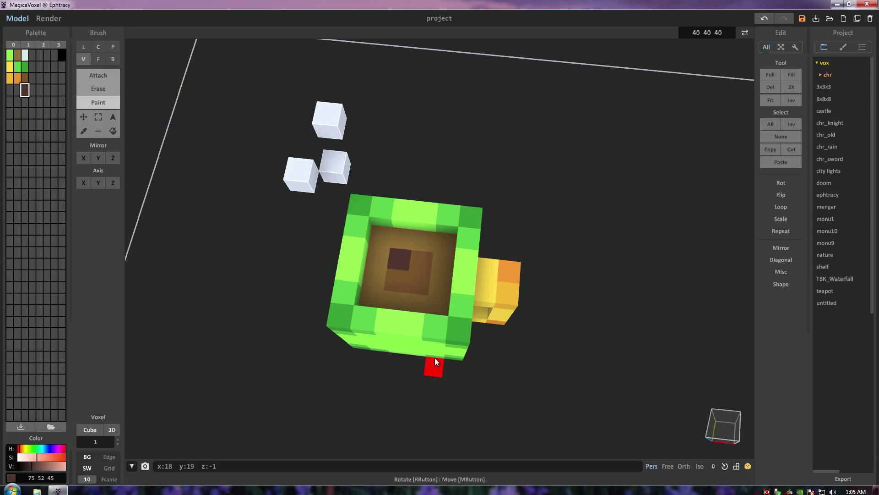
Retune the fourth-row brown to a lighter, more saturated tone (107, 74, 37)
drag(41, 468, 20, 449)
click(45, 457)
click(21, 450)
click(37, 464)
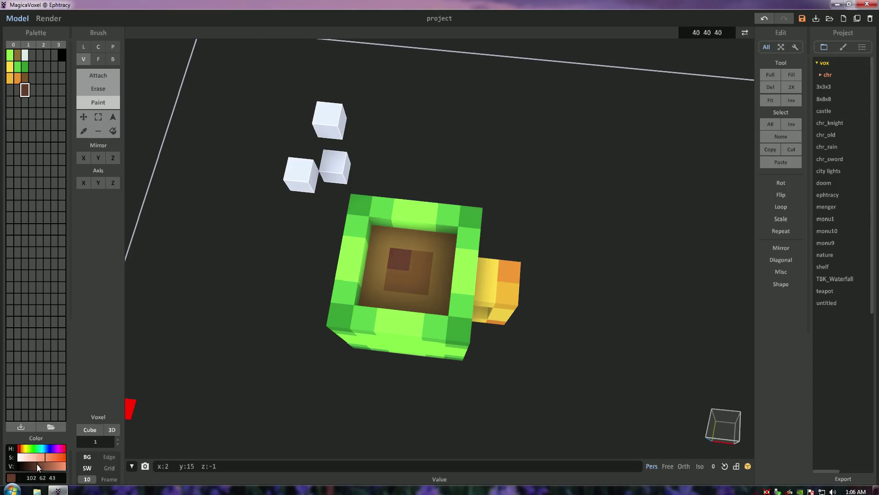
click(22, 449)
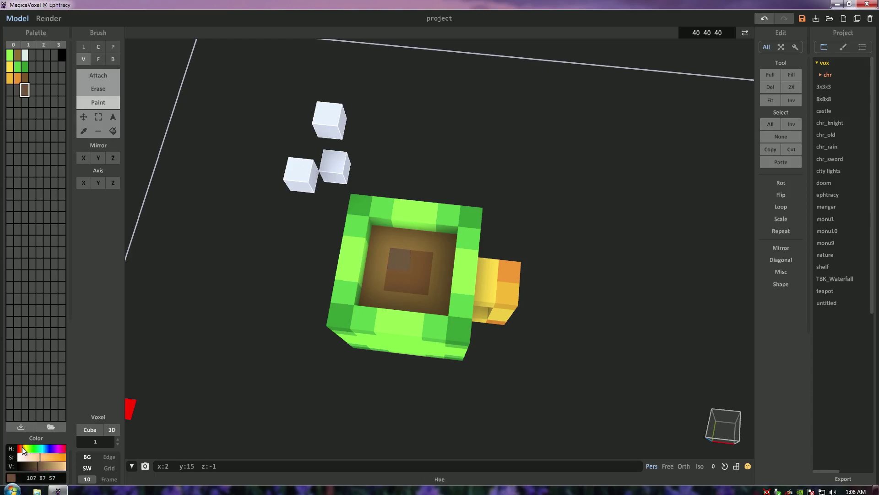
click(49, 457)
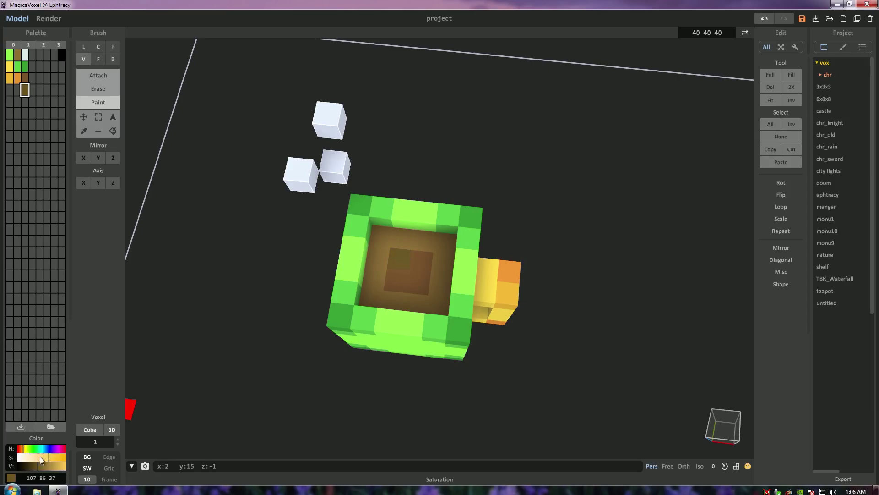
click(22, 450)
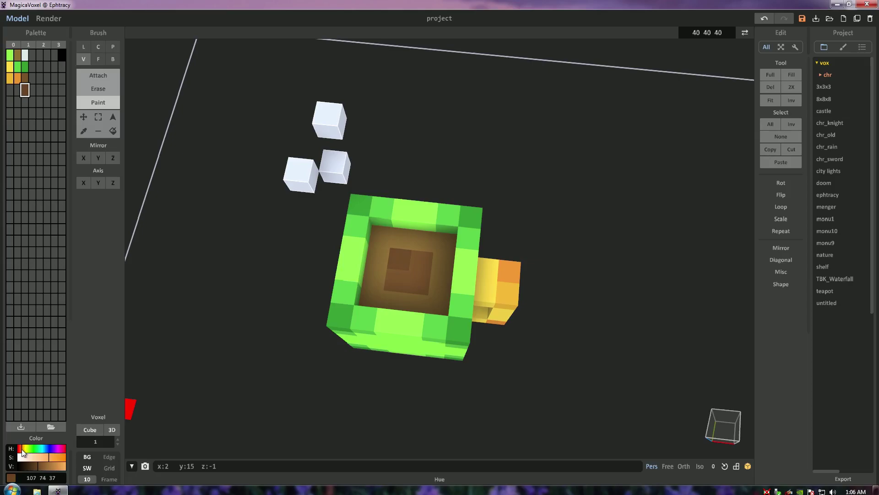
Set the camera to isometric projection and render the mug with the floating cubes, framed closely
right_drag(450, 309, 459, 213)
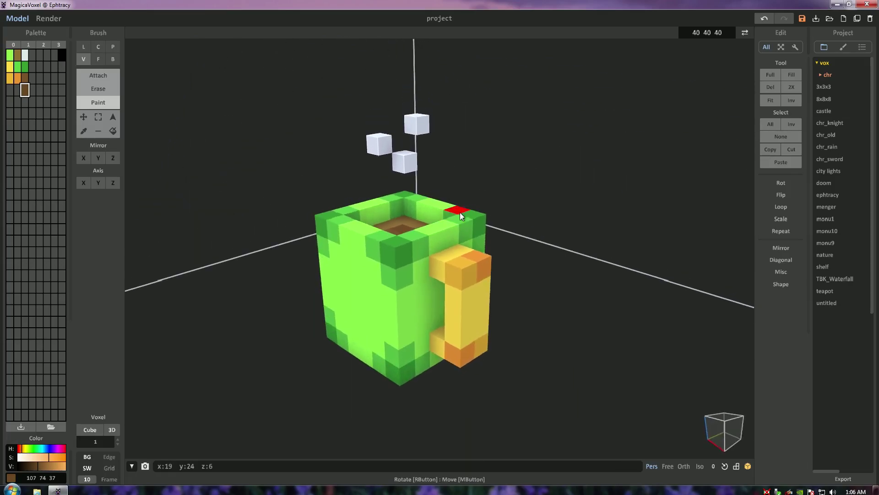
mouse_move(531, 241)
right_down()
mouse_move(543, 287)
mouse_move(536, 271)
right_up()
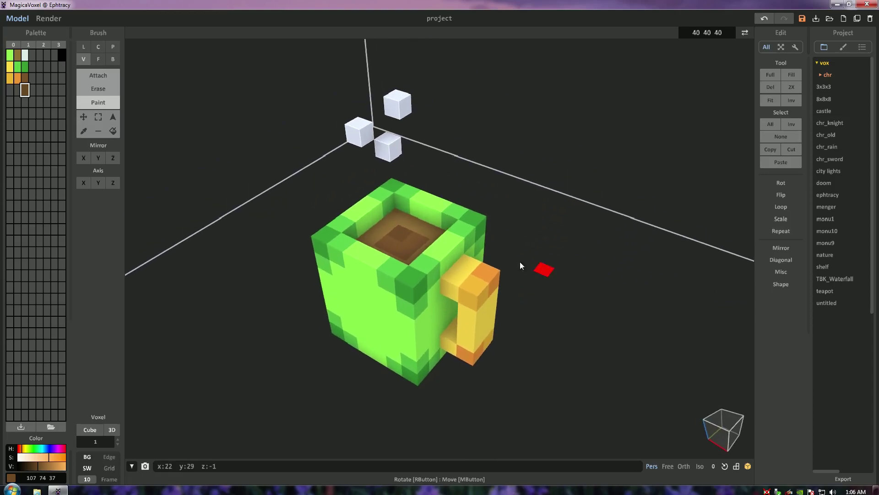
click(700, 466)
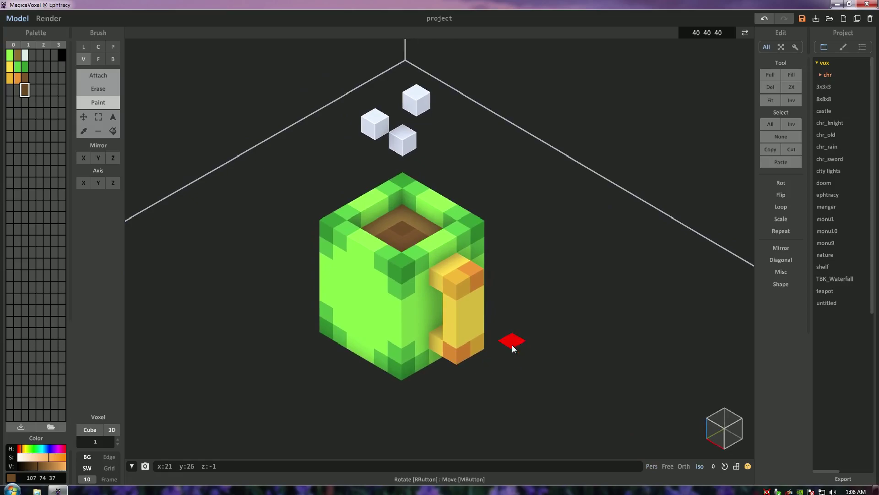
click(48, 18)
middle_drag(512, 282, 495, 274)
scroll(566, 295, up, 1)
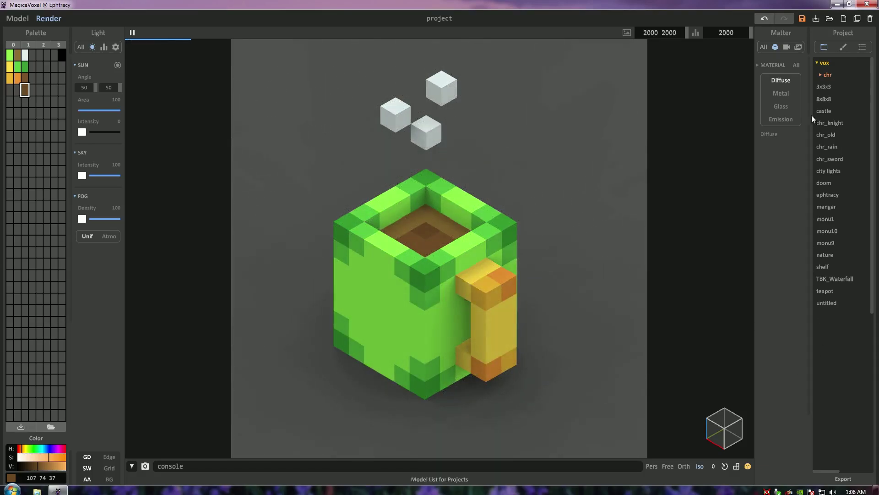
Focus the render's depth of field on the mug's front upper corner and set exposure to 1.8 and vignette to 25
click(767, 49)
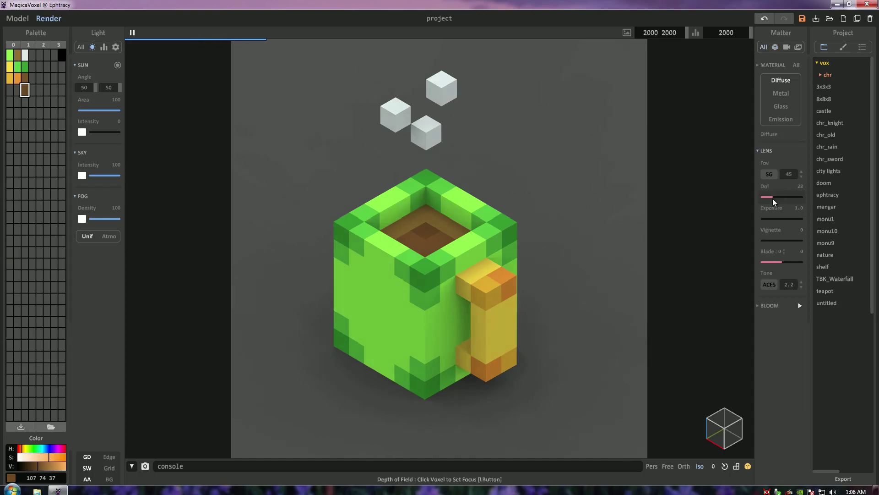
click(426, 276)
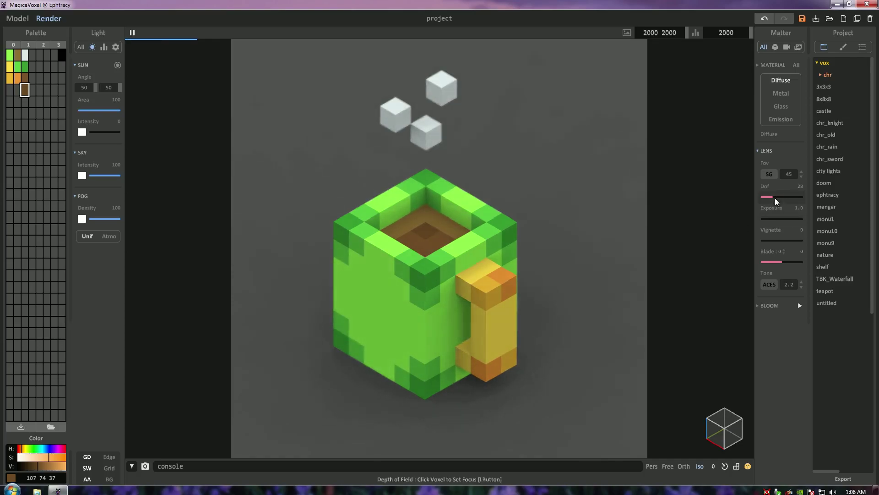
drag(766, 219, 770, 243)
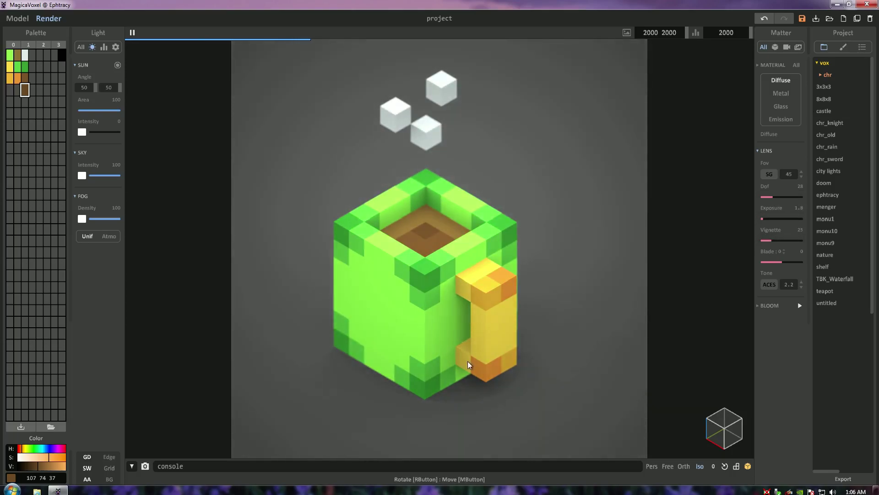
Enable ACES tone mapping, raise depth of field to 43 and set exposure to 2.3
middle_drag(468, 360, 470, 360)
click(771, 284)
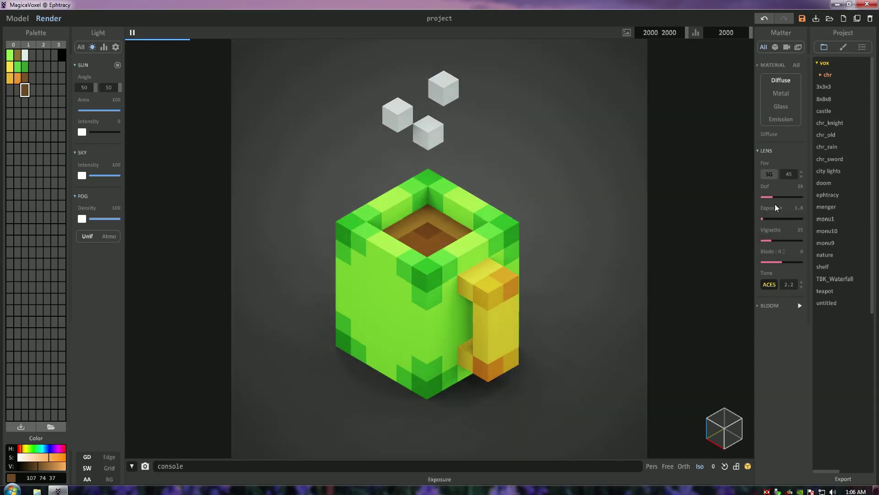
drag(777, 201, 765, 219)
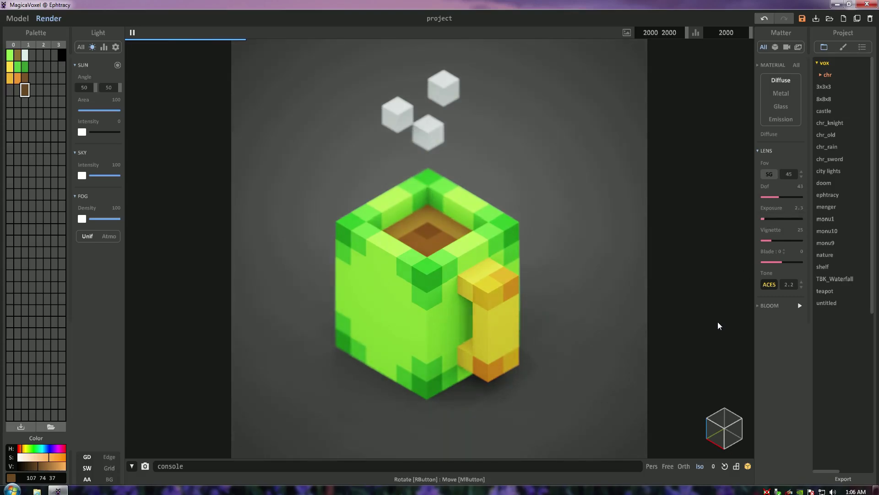
mouse_move(604, 326)
right_down()
mouse_move(581, 324)
mouse_move(653, 320)
mouse_move(594, 329)
right_up()
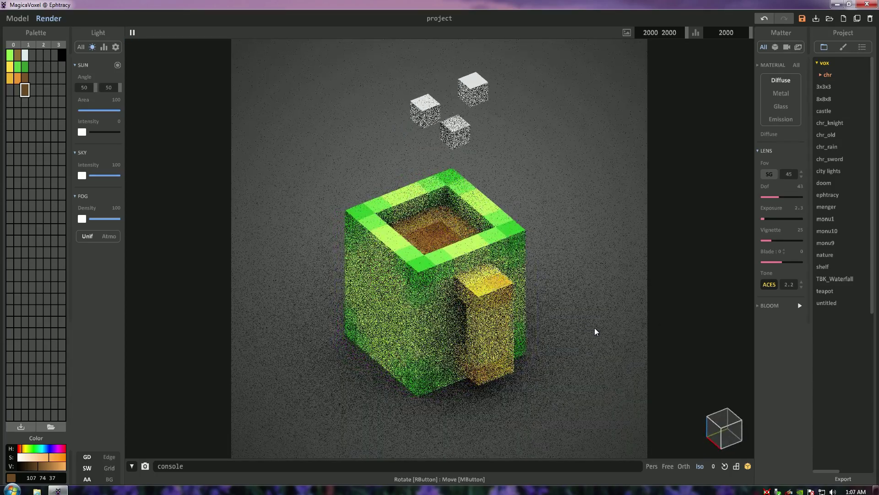